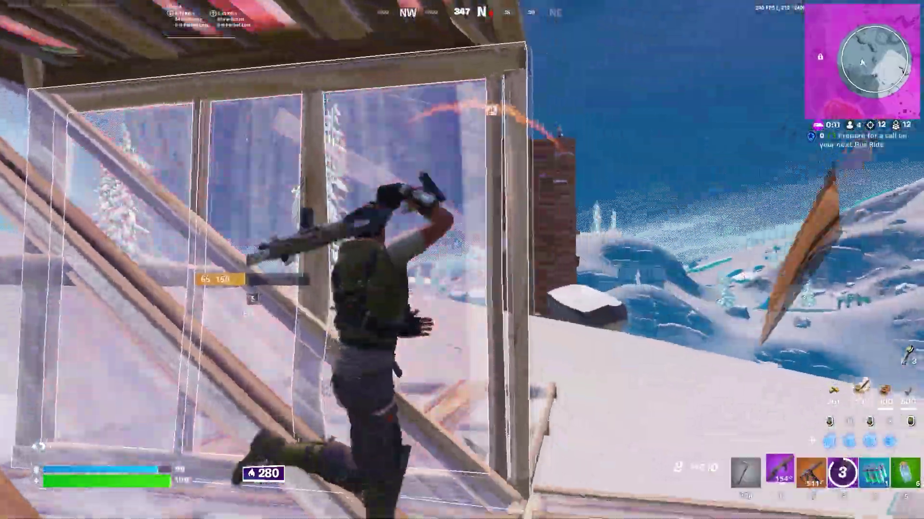
- Climb the snowy structures, placing ramps and walls for cover while moving toward the enemy
key("w")
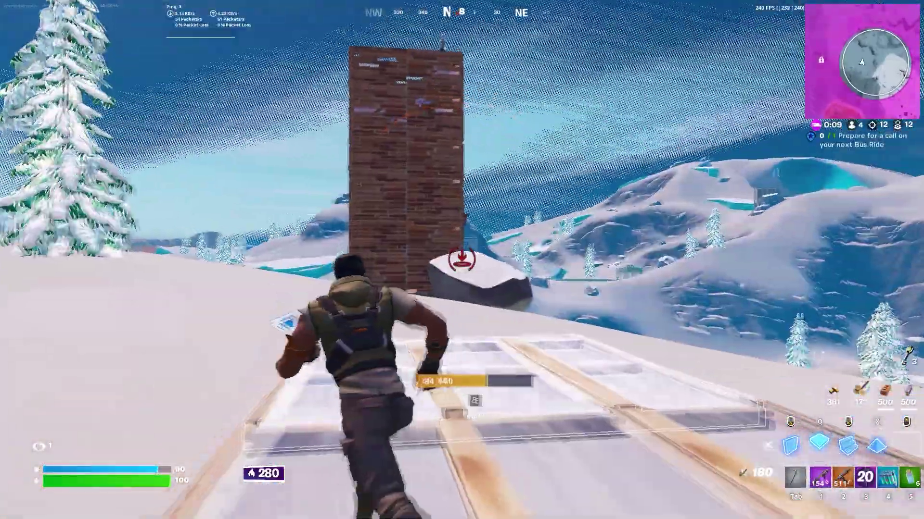
key("w")
left_click(462, 260)
left_click(462, 259)
left_click(461, 260)
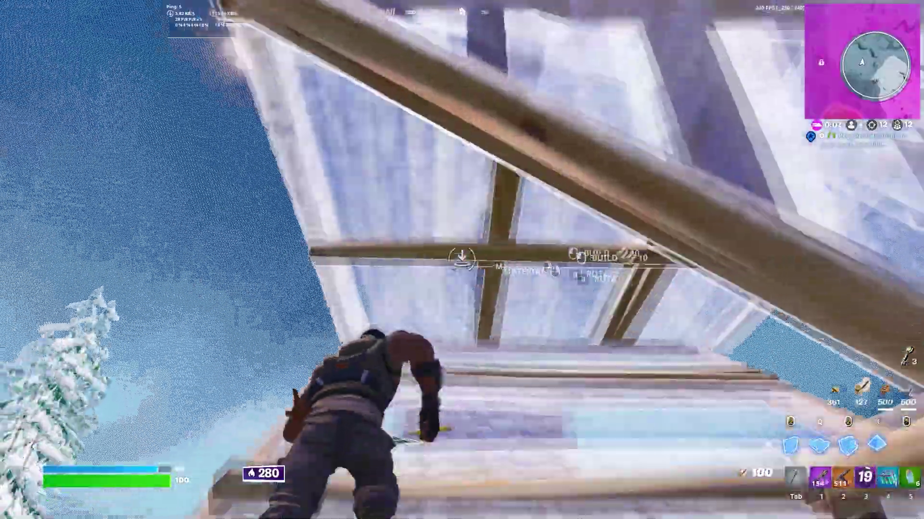
key("w")
left_click(462, 260)
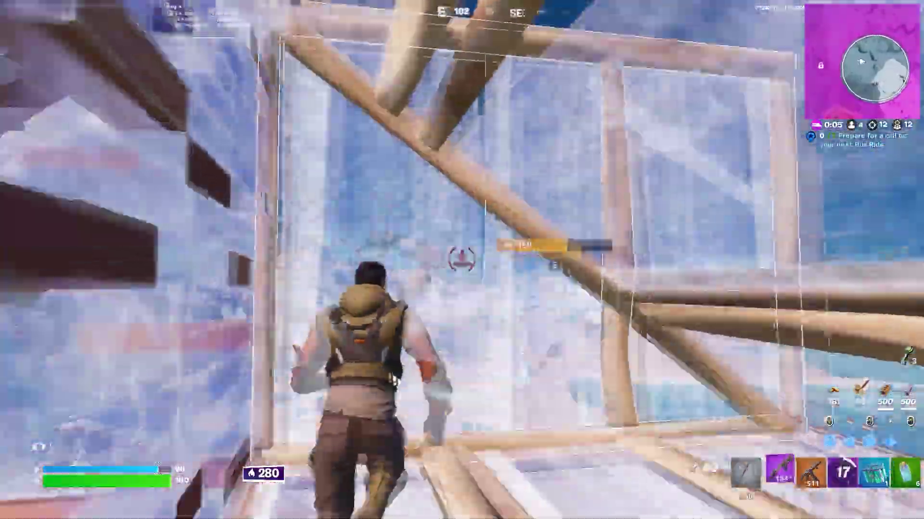
left_click(462, 259)
key("w")
left_click(462, 259)
left_click(462, 260)
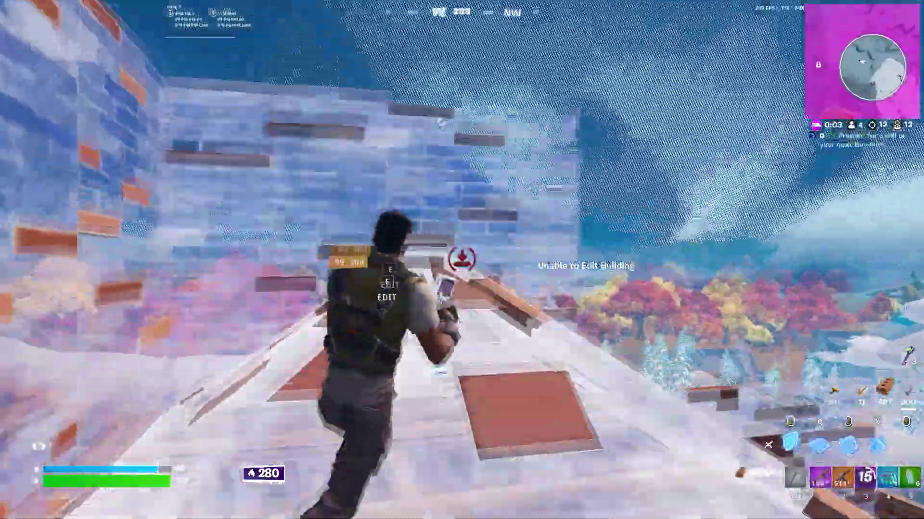
key("w")
left_click(462, 259)
left_click(462, 259)
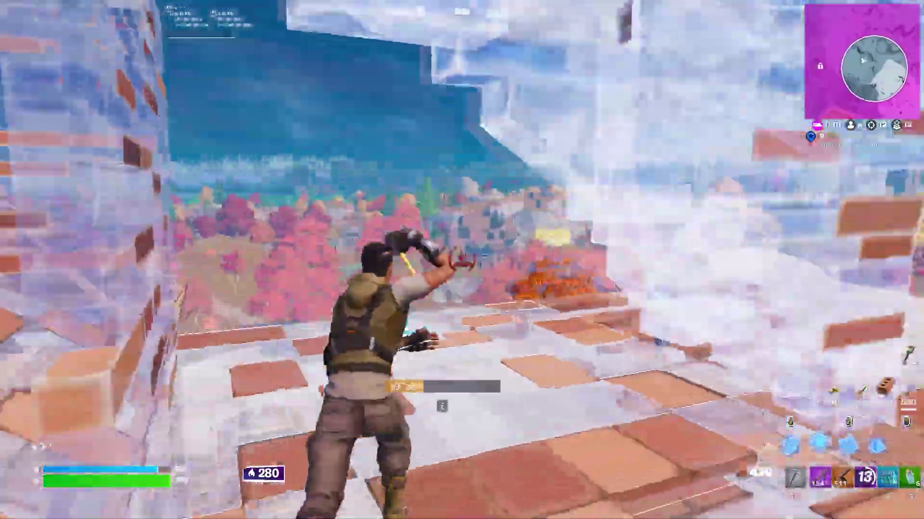
- Shoot and finish off the enemy, then switch to another item
key("w")
left_click(461, 260)
left_click(461, 260)
left_click(461, 259)
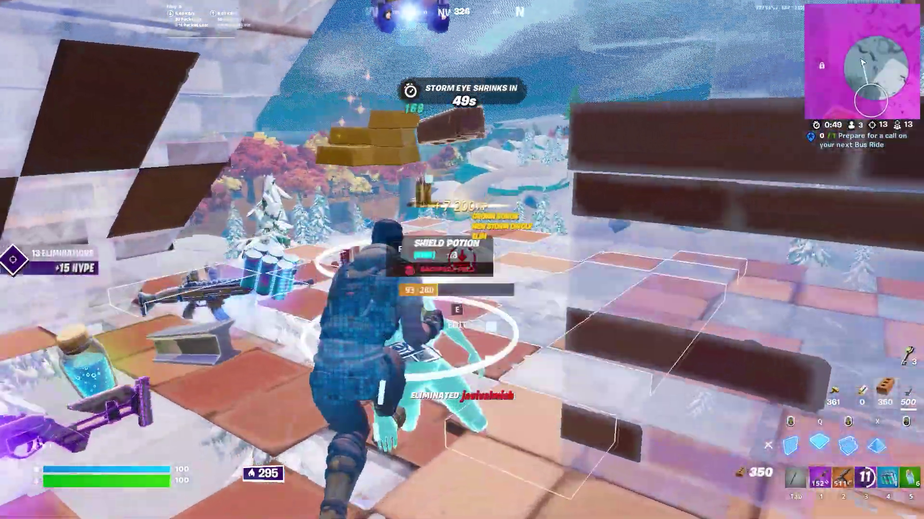
key("Tab")
key("w")
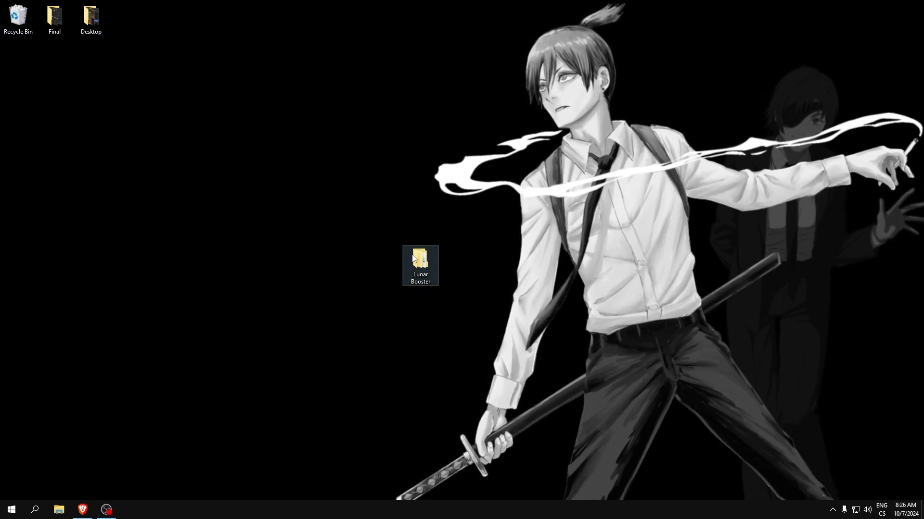
- Open the Lunar Booster desktop folder and launch Lunar Booster.exe from it
double_click(430, 277)
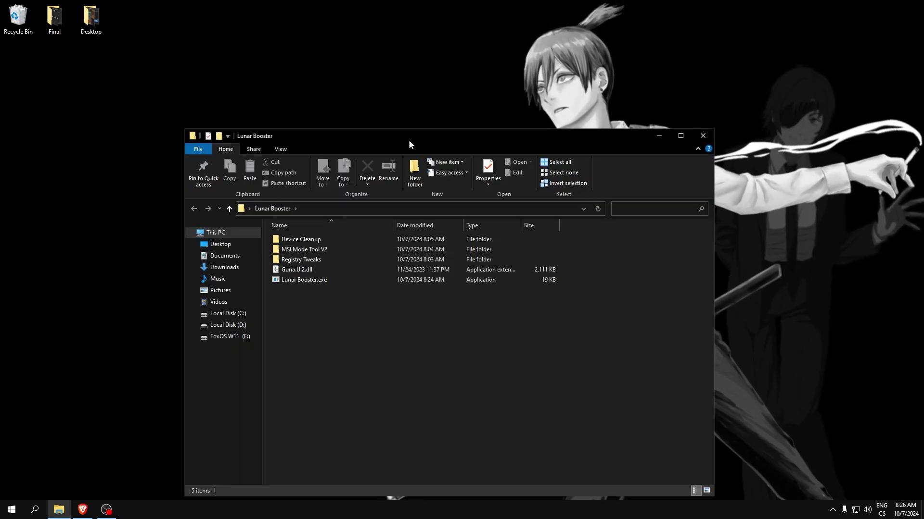
left_click_drag(408, 139, 468, 105)
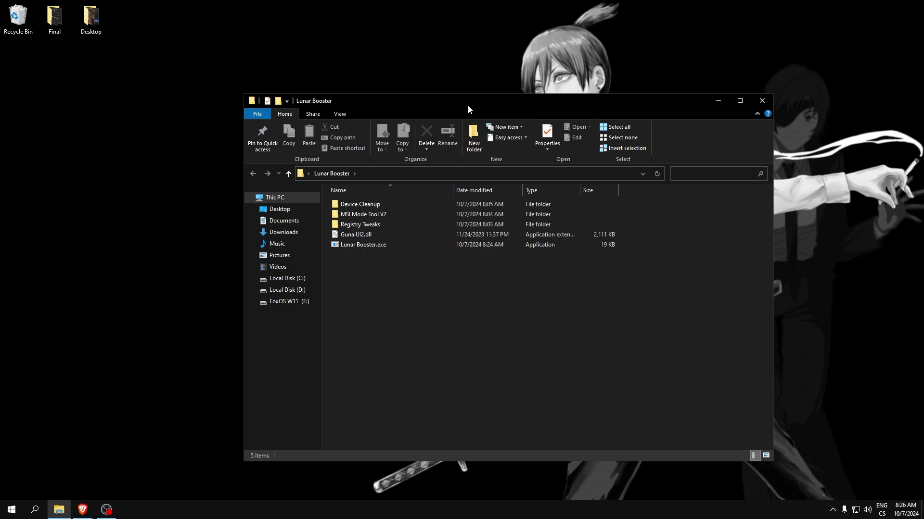
left_click_drag(383, 274, 373, 269)
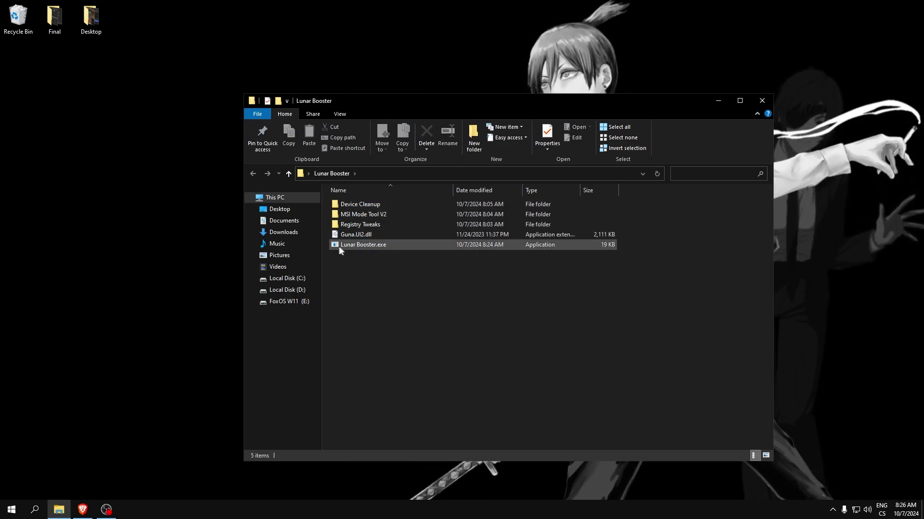
right_click(355, 246)
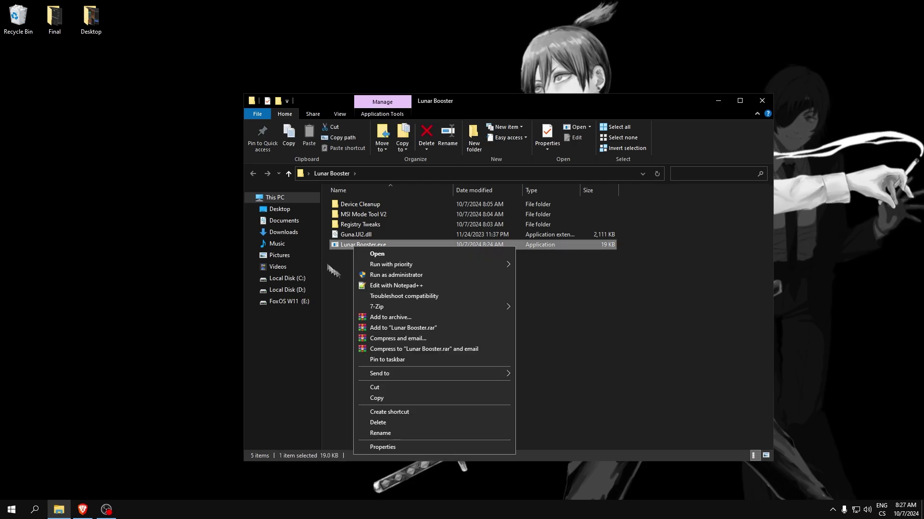
left_click(380, 274)
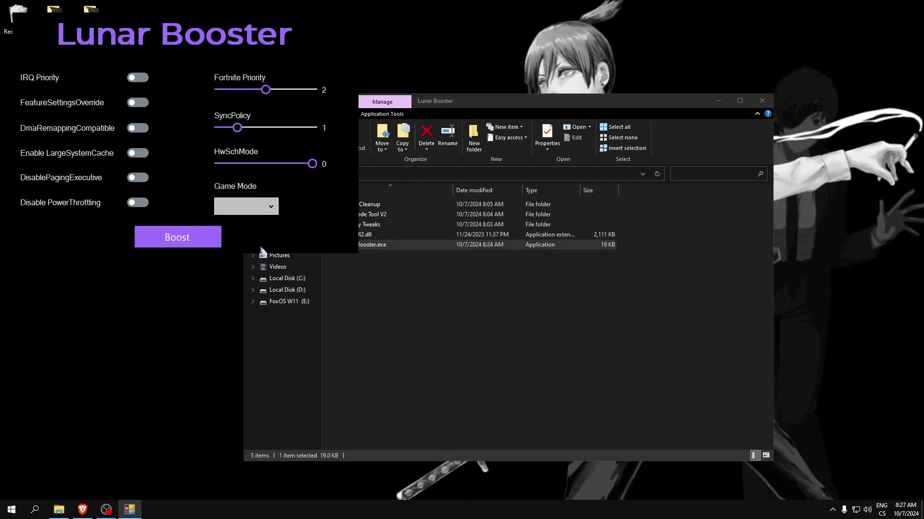
- Enable the Lunar Booster tweak toggles from IRQ Priority through Disable PowerThrottling
left_click(719, 100)
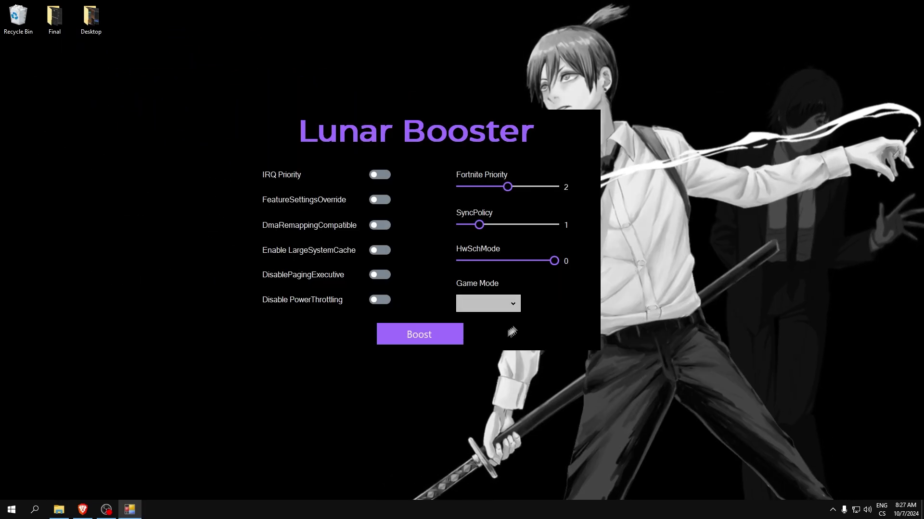
left_click_drag(297, 145, 308, 144)
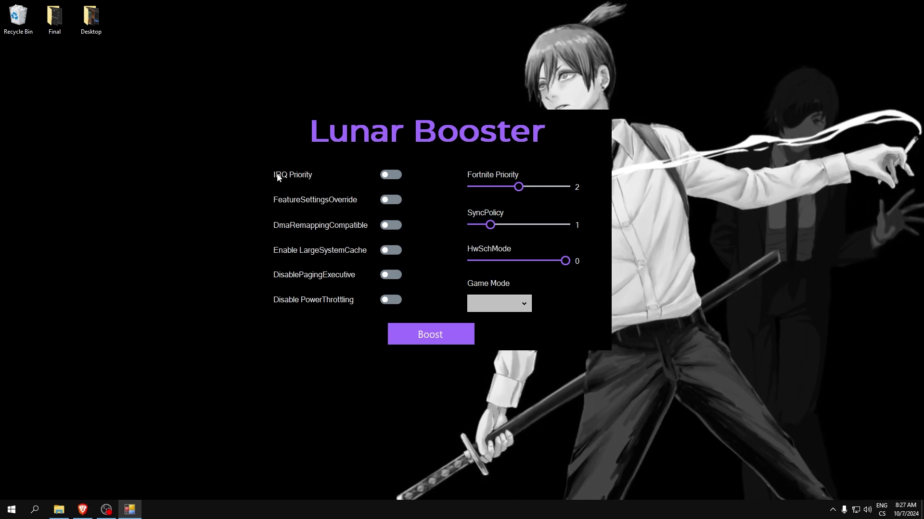
left_click(380, 177)
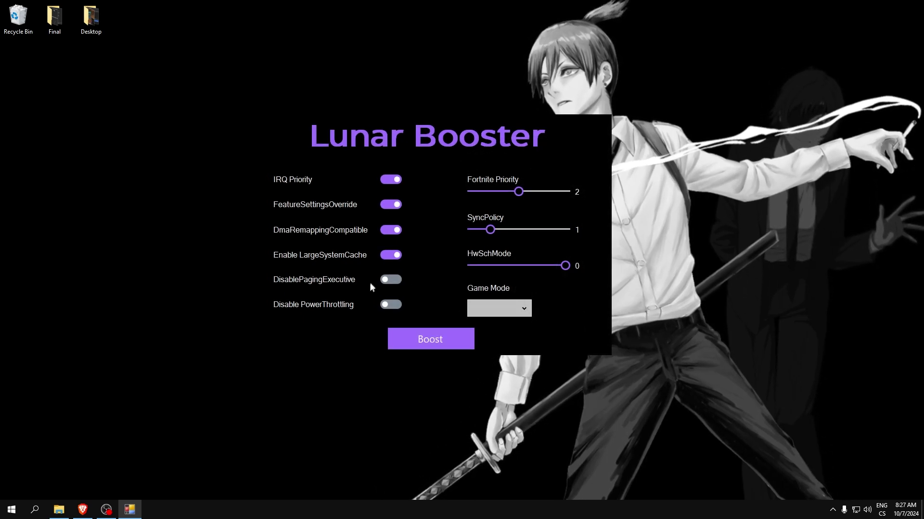
left_click(358, 310)
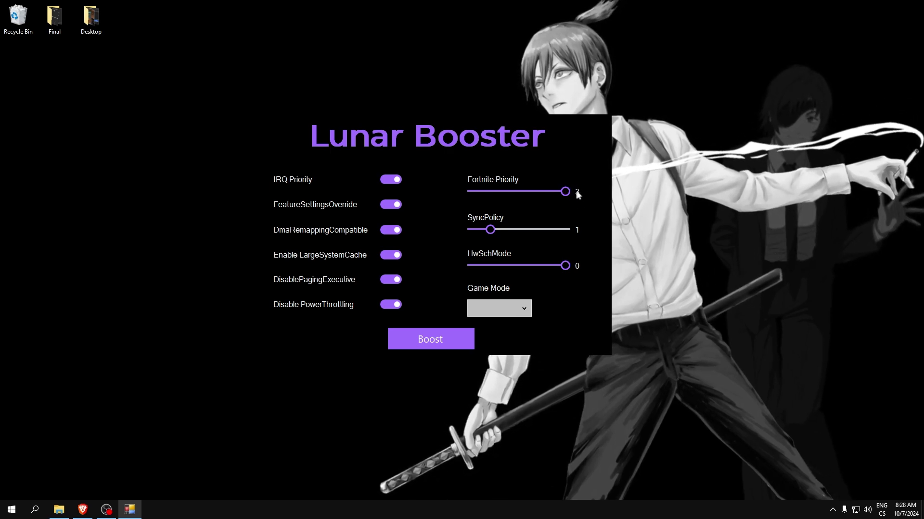
- Set the Fortnite Priority slider to its maximum of 3 and HwSchMode to 1
left_click_drag(565, 192, 518, 192)
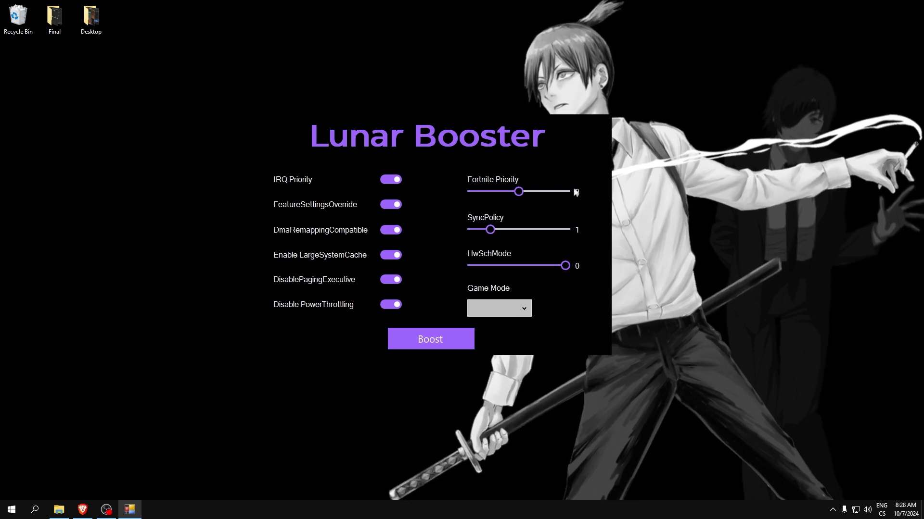
left_click(552, 192)
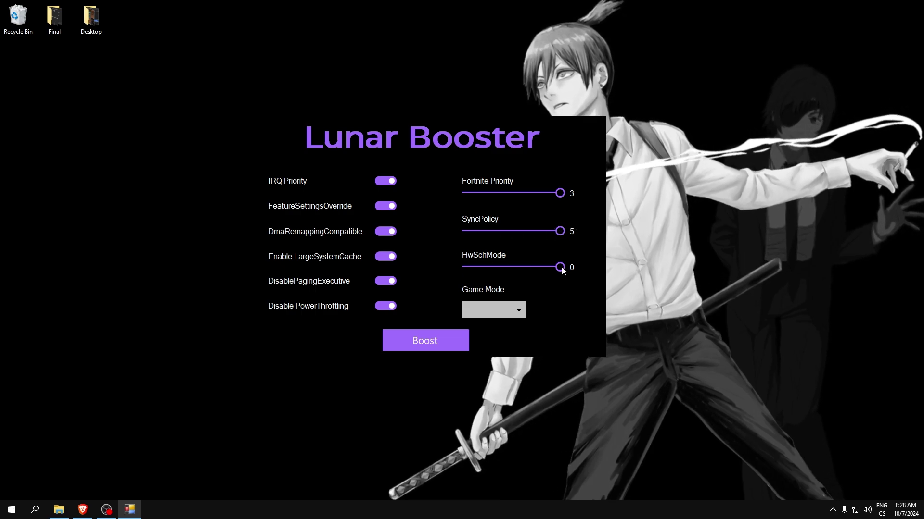
mouse_move(560, 268)
left_mouse_down()
mouse_move(466, 267)
mouse_move(566, 268)
mouse_move(558, 266)
left_mouse_up()
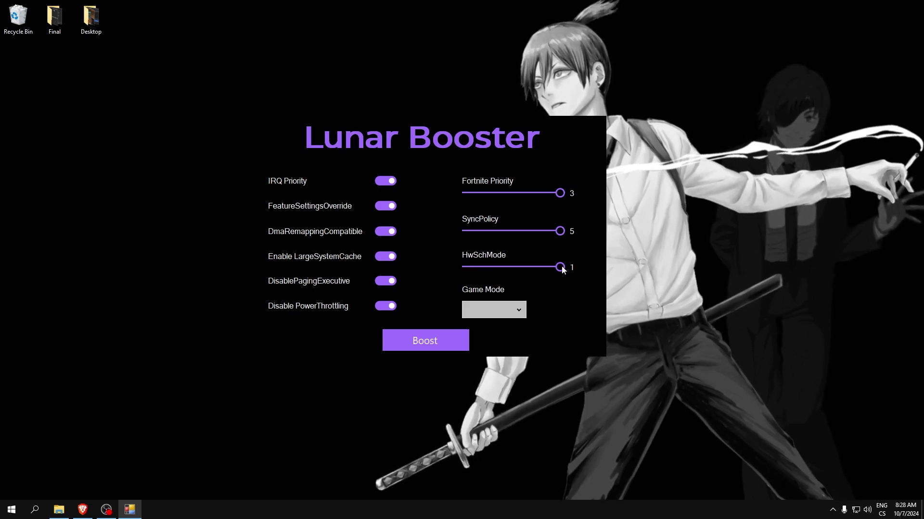
mouse_move(559, 268)
left_mouse_down()
mouse_move(468, 268)
mouse_move(567, 270)
left_mouse_up()
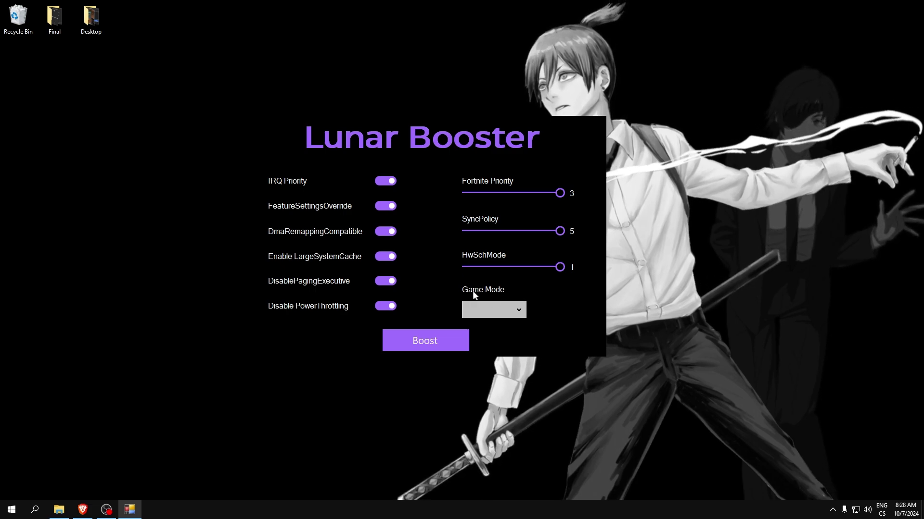
- Set Lunar Booster's Game Mode to Performance instead of Low Delay
left_click(519, 311)
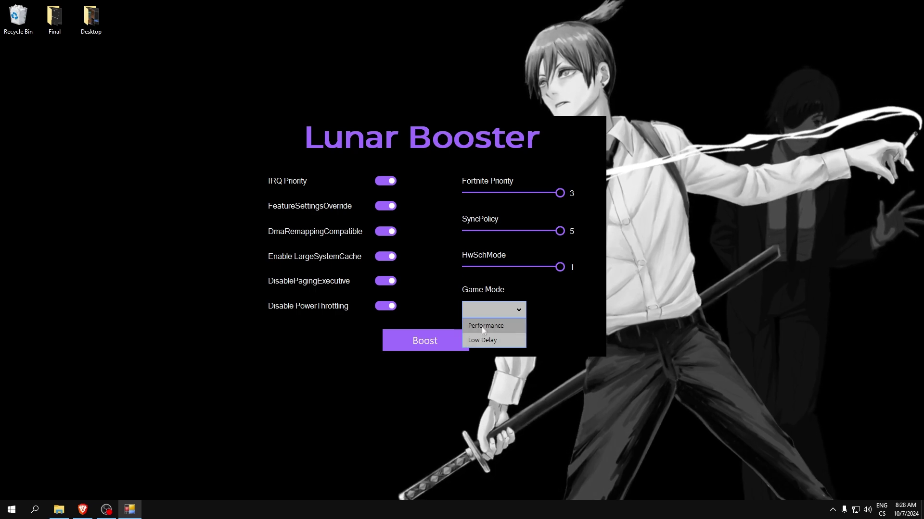
left_click(483, 340)
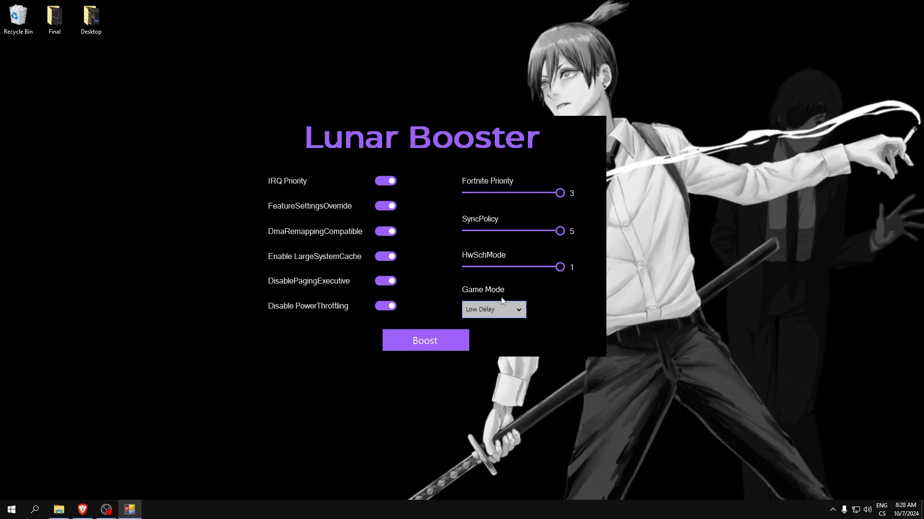
left_click(508, 311)
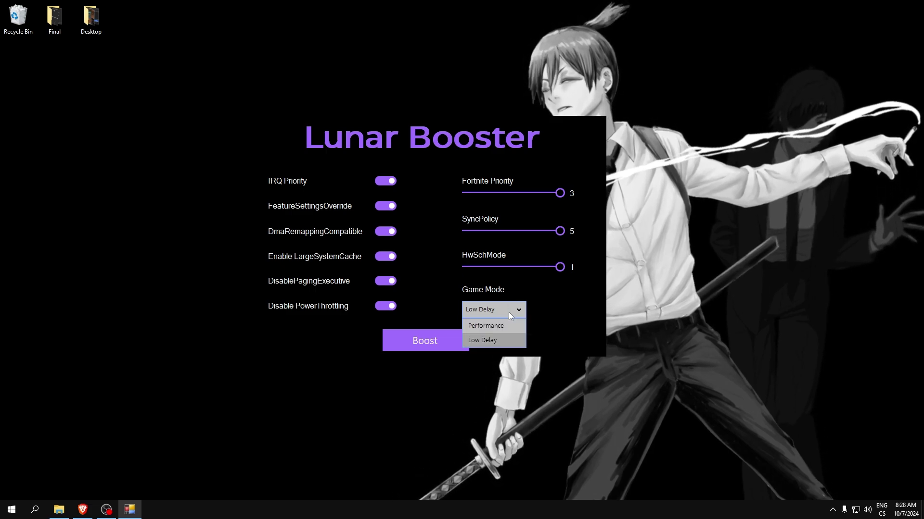
left_click(479, 326)
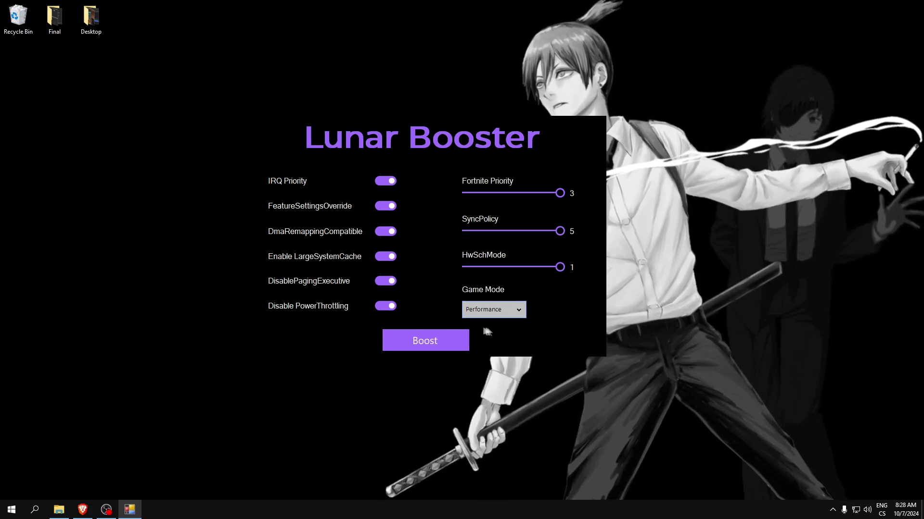
- Apply the boost, continue past the registry error, and close Lunar Booster
left_click(431, 341)
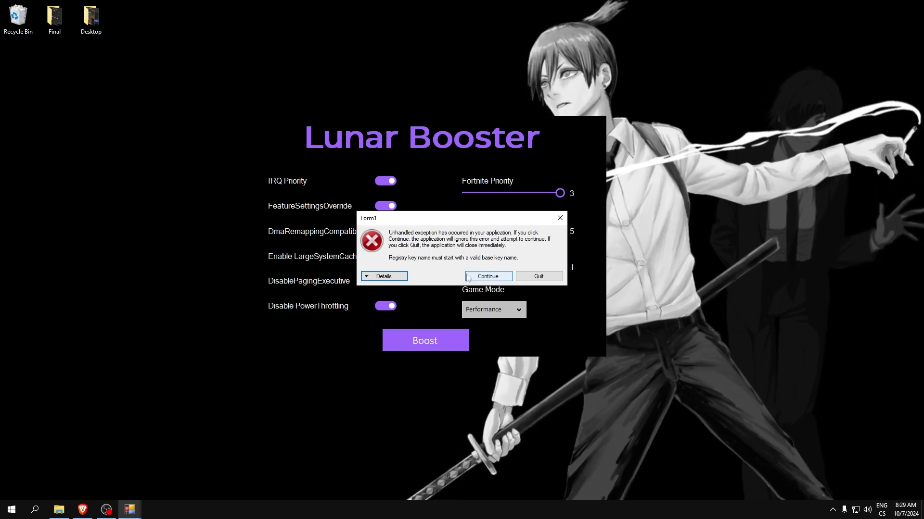
left_click(487, 276)
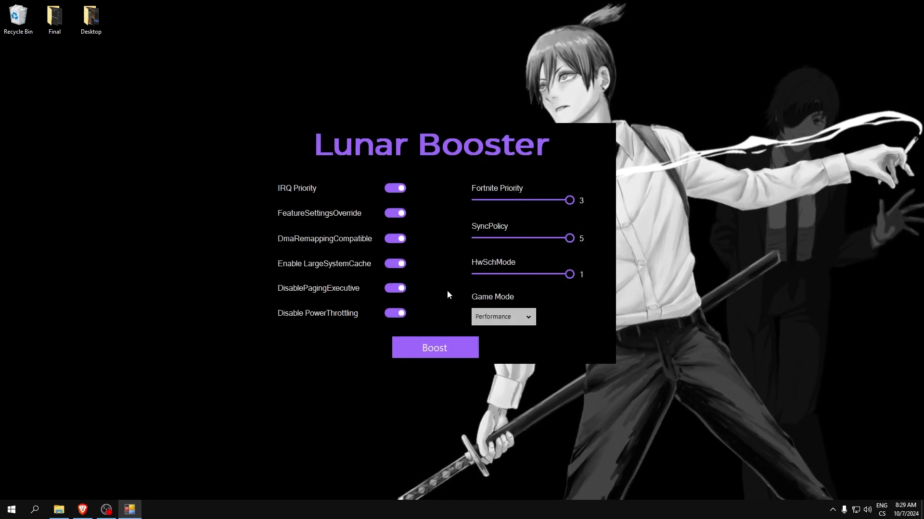
right_click(129, 510)
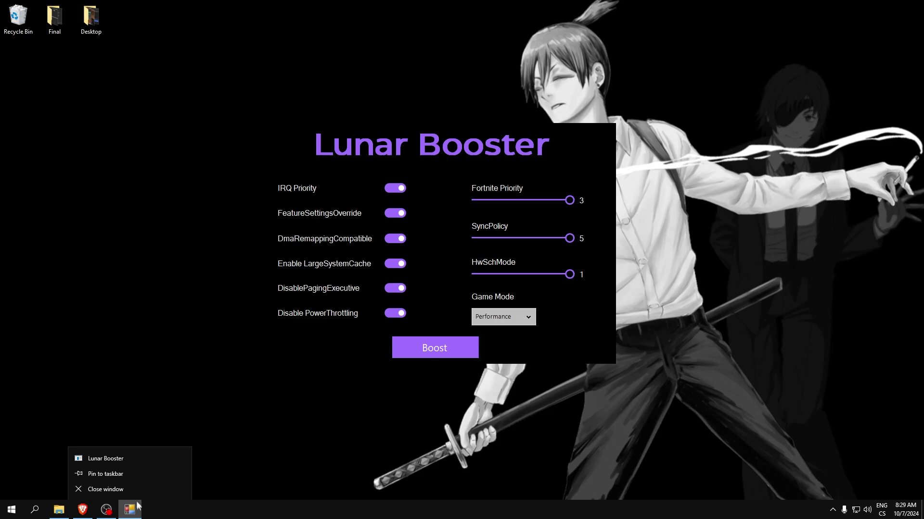
left_click(123, 490)
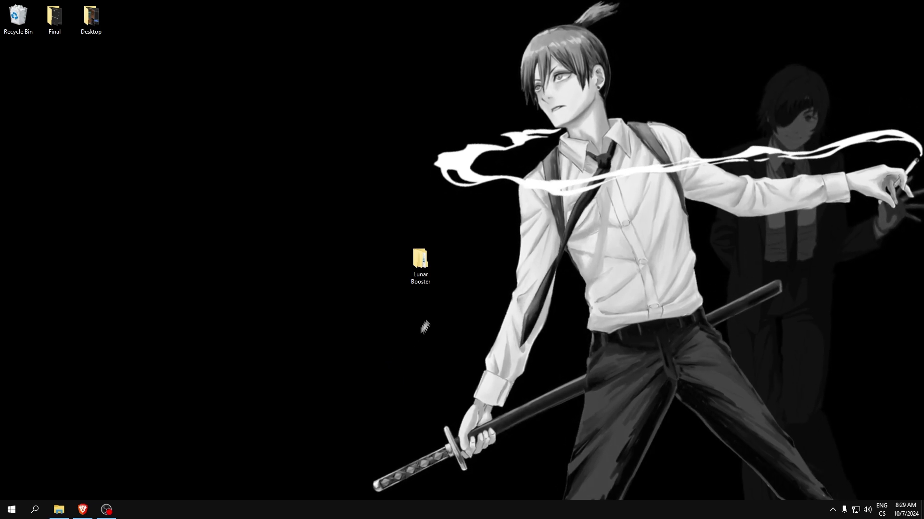
- Launch the Device Cleanup Tool from the Lunar Booster > Device Cleanup folder
double_click(420, 263)
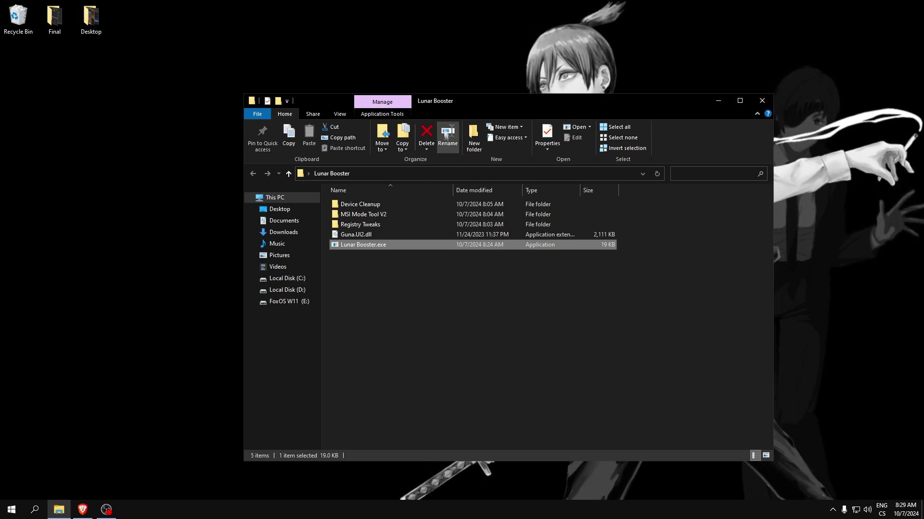
double_click(354, 205)
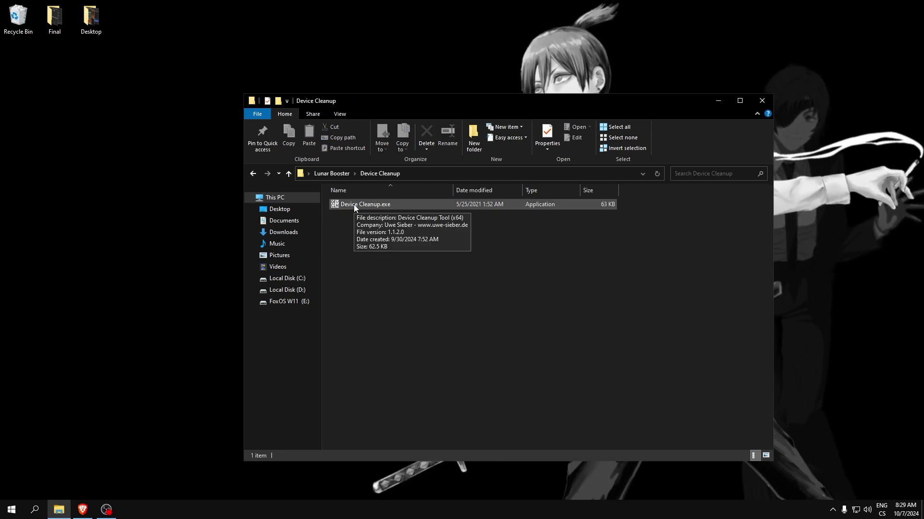
double_click(353, 203)
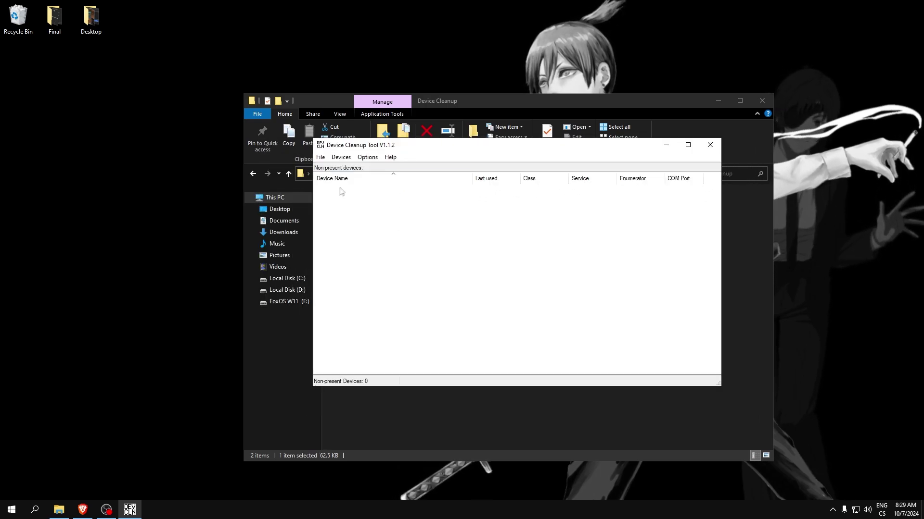
left_click_drag(474, 297, 445, 271)
- Select all non-present devices, remove them, close the tool and return to Lunar Booster
left_click(340, 157)
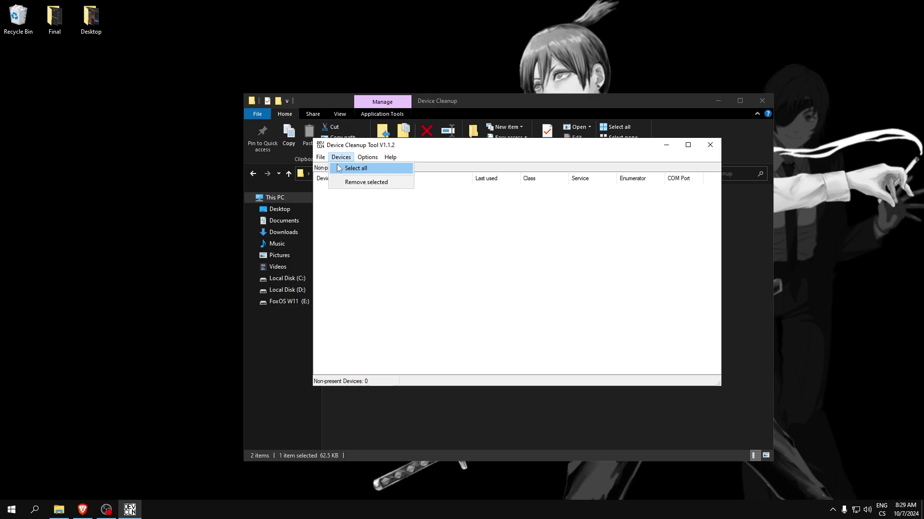
left_click(358, 168)
left_click(347, 159)
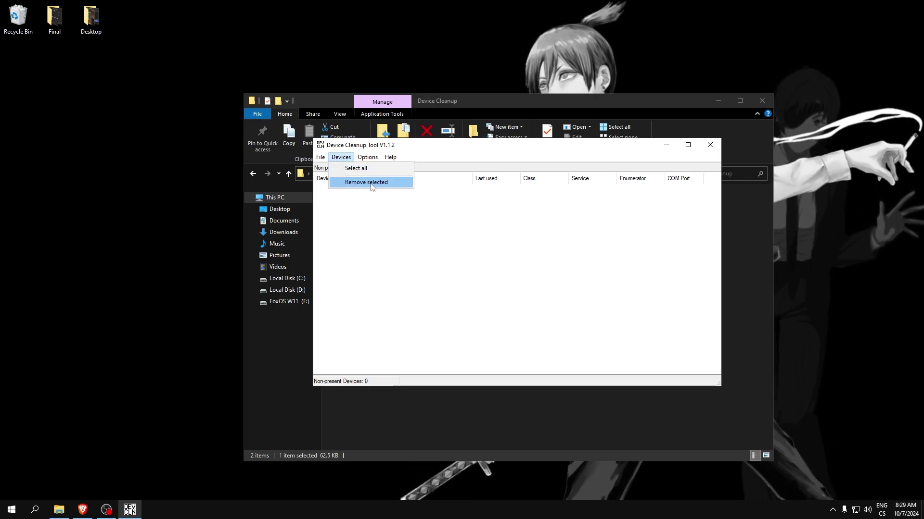
left_click(370, 183)
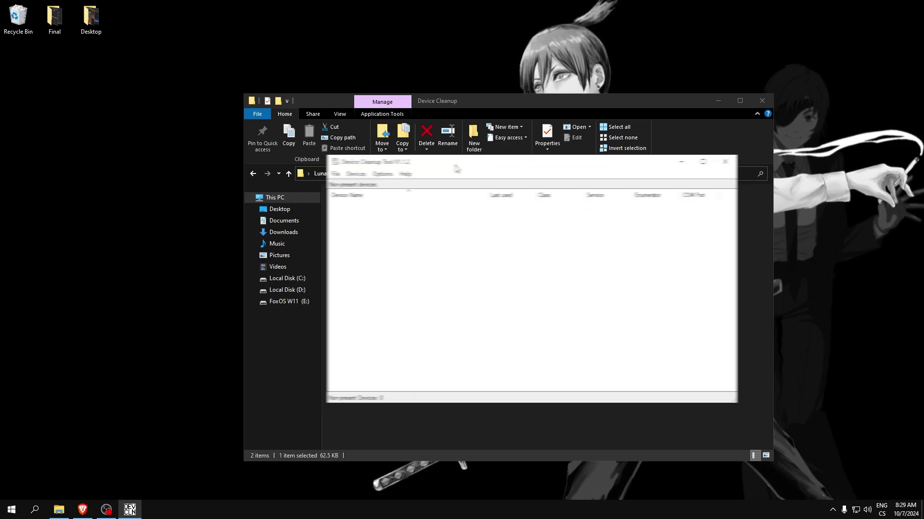
left_click_drag(452, 166, 439, 165)
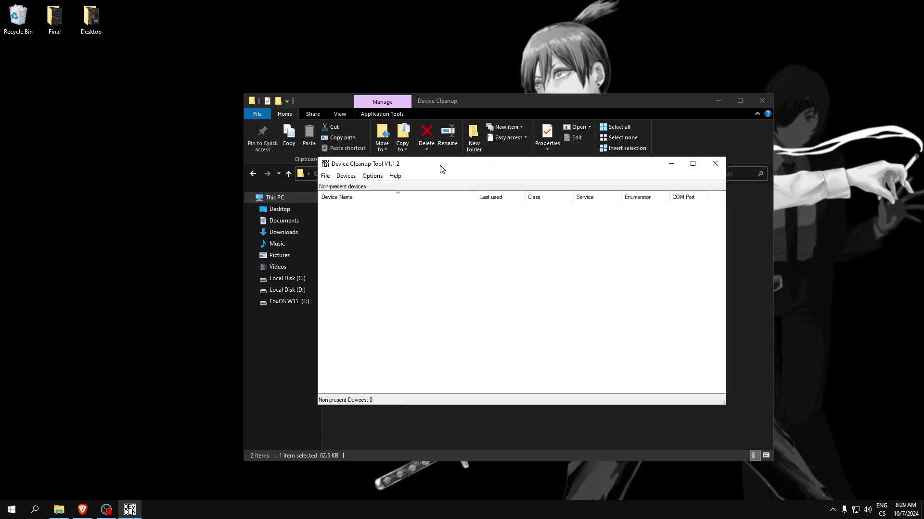
left_click(715, 164)
left_click(251, 173)
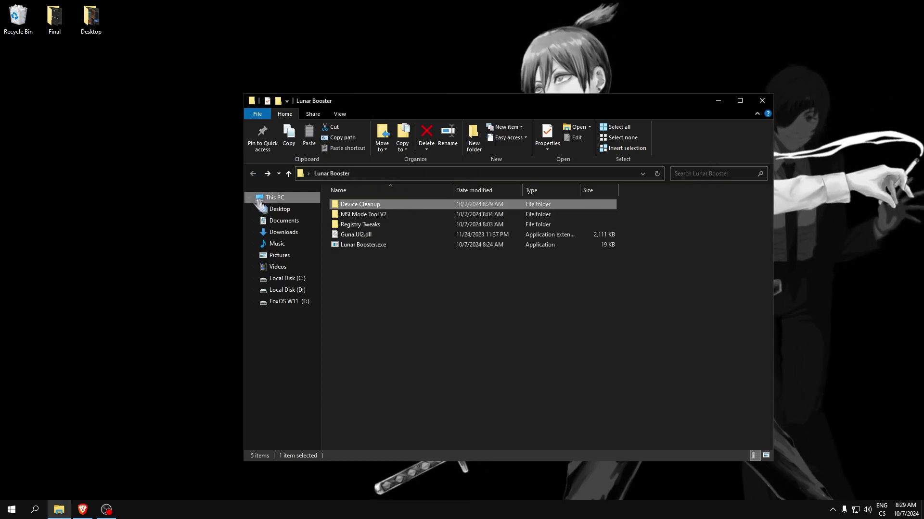
- Run MSI Mode Utility v2.exe from the MSI Mode Tool V2 folder as administrator
double_click(360, 217)
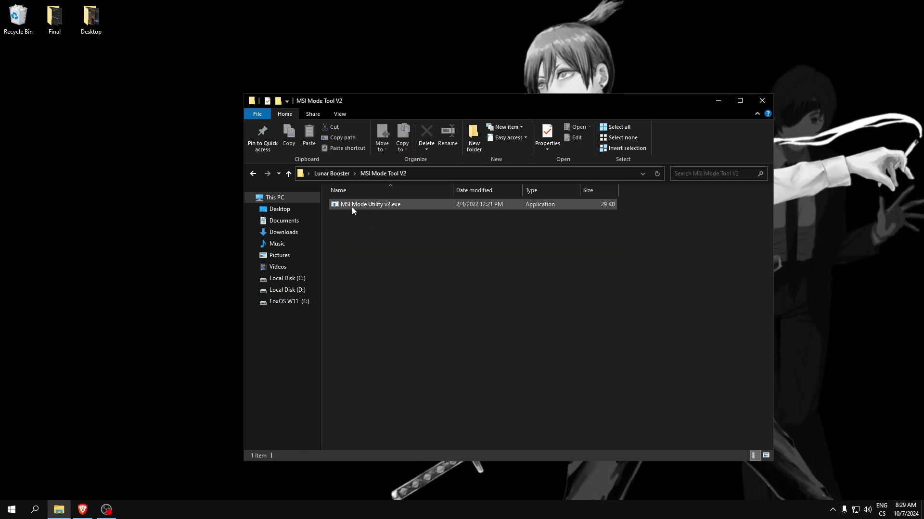
right_click(351, 208)
left_click(384, 236)
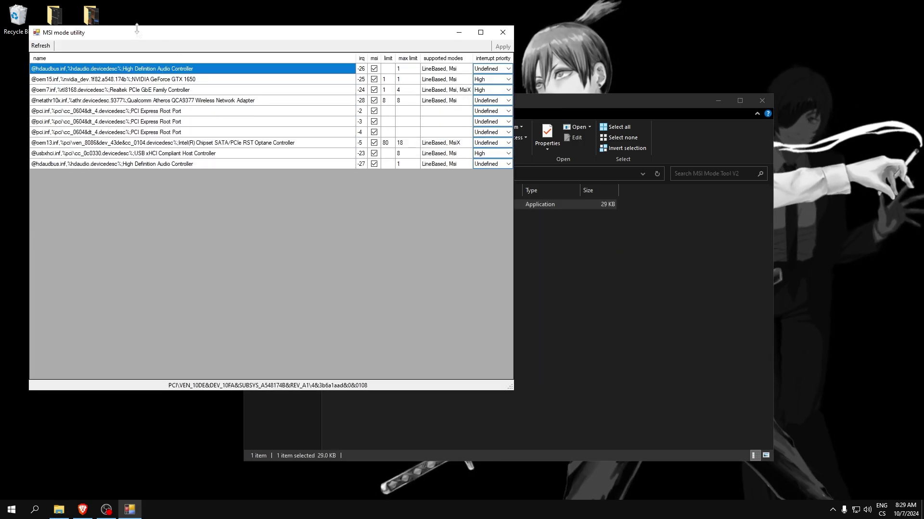
left_click_drag(136, 26, 263, 83)
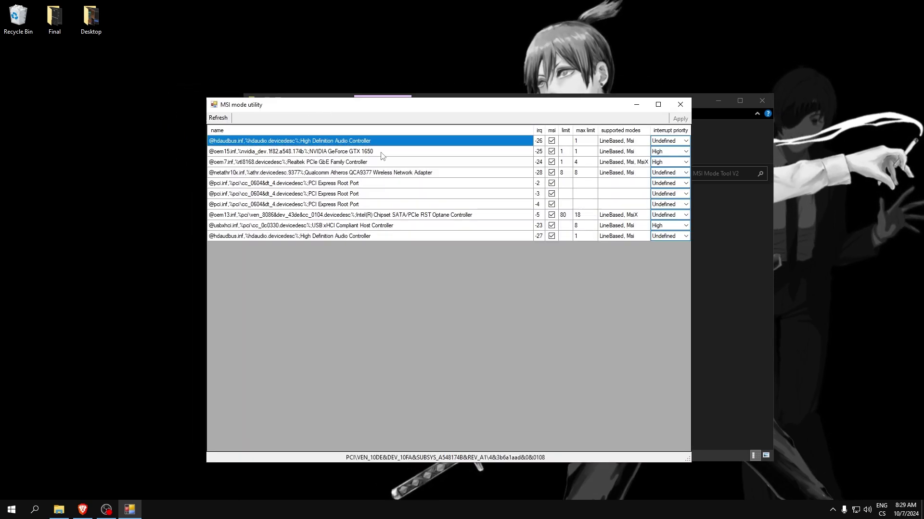
- Set interrupt priority to High for the GTX 1650 GPU and Qualcomm Atheros wireless adapter
left_click(346, 154)
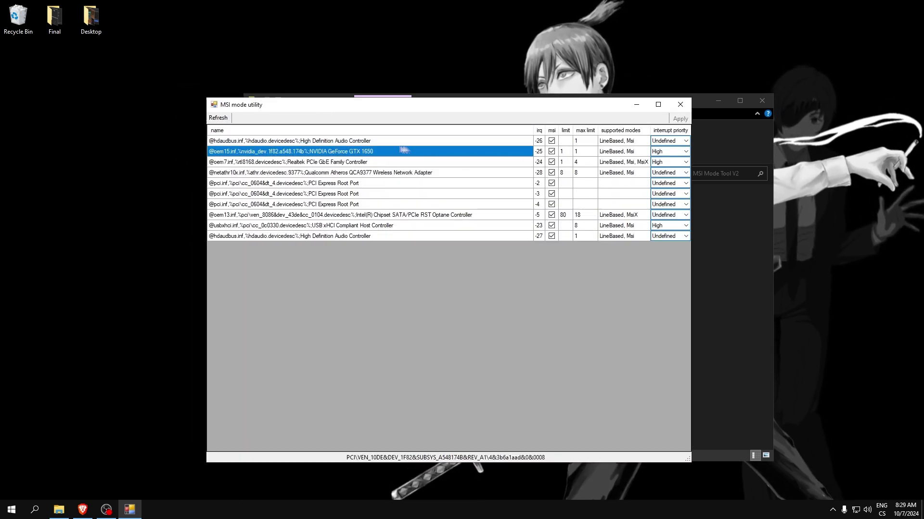
left_click(686, 152)
left_click(658, 179)
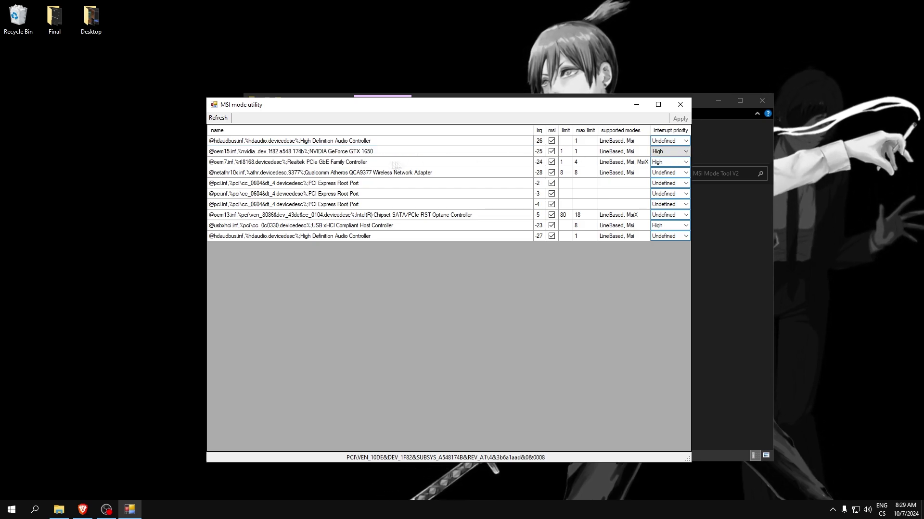
left_click(307, 163)
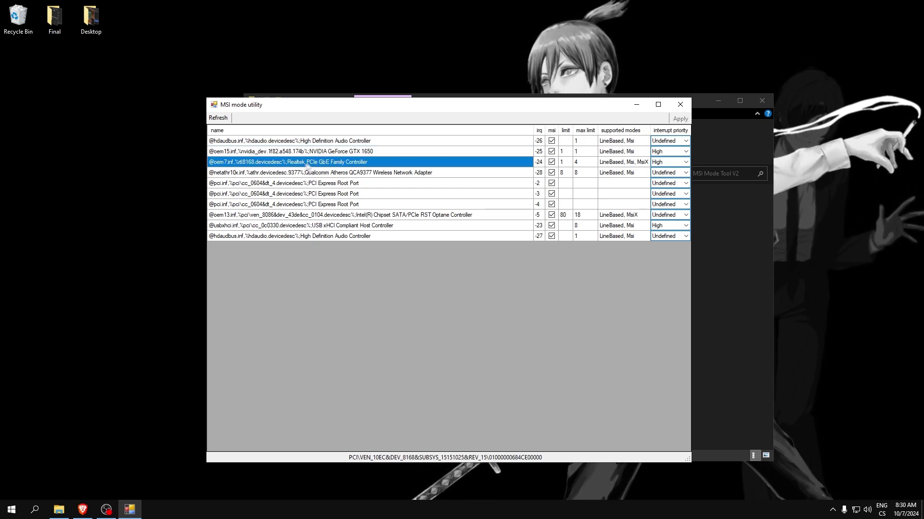
left_click(365, 174)
left_click(685, 173)
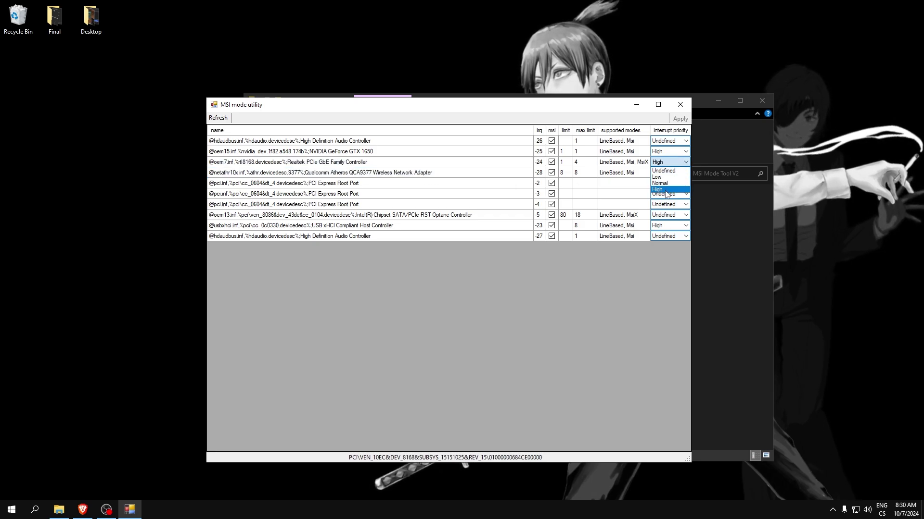
left_click(665, 201)
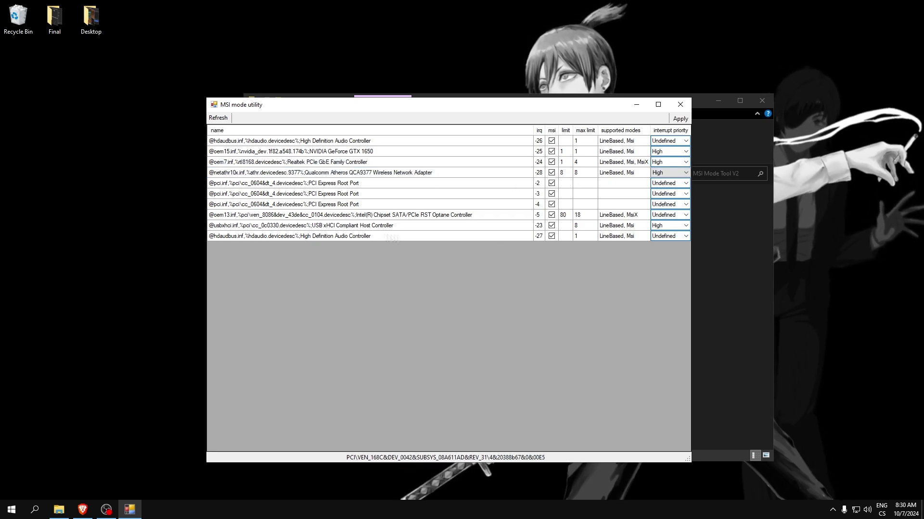
- Keep the USB xHCI host controller at High, then close the MSI mode utility
left_click(324, 227)
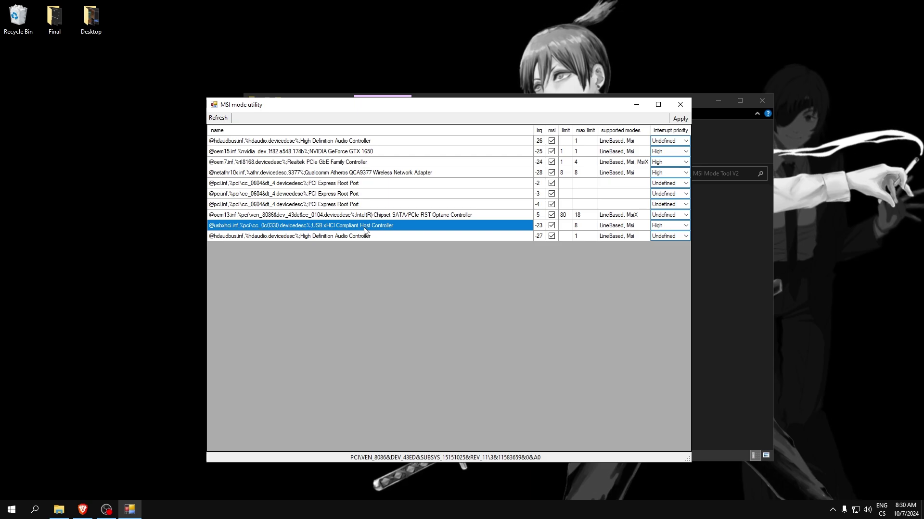
left_click(685, 225)
left_click(666, 255)
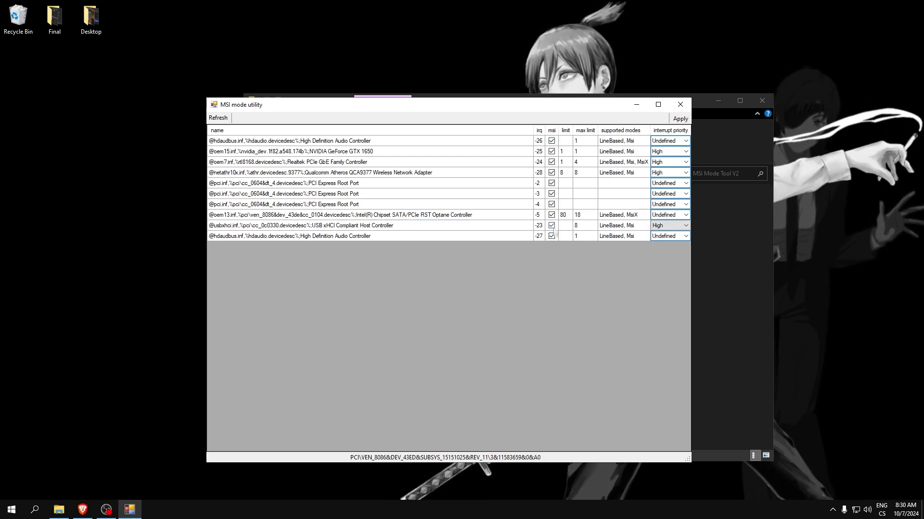
left_click(680, 105)
left_click(253, 173)
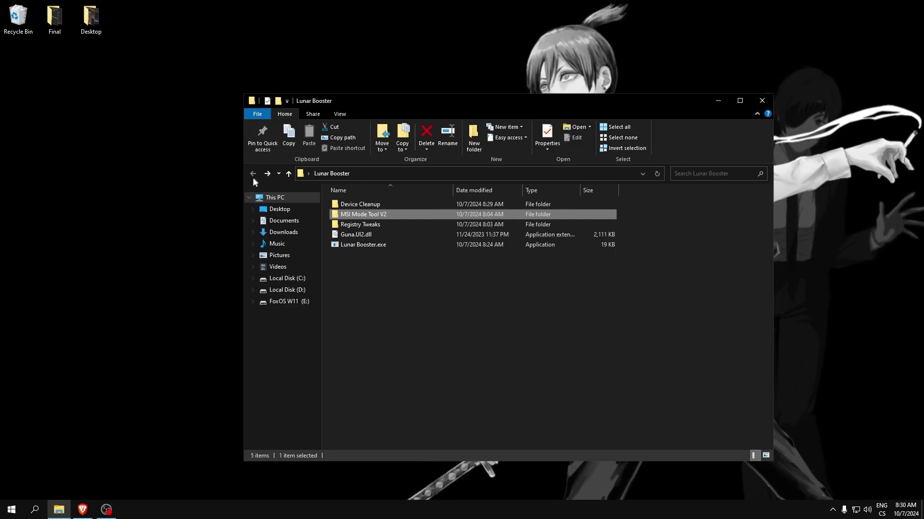
- Open the Registry Tweaks folder and merge 28 hex.reg into the registry
double_click(363, 225)
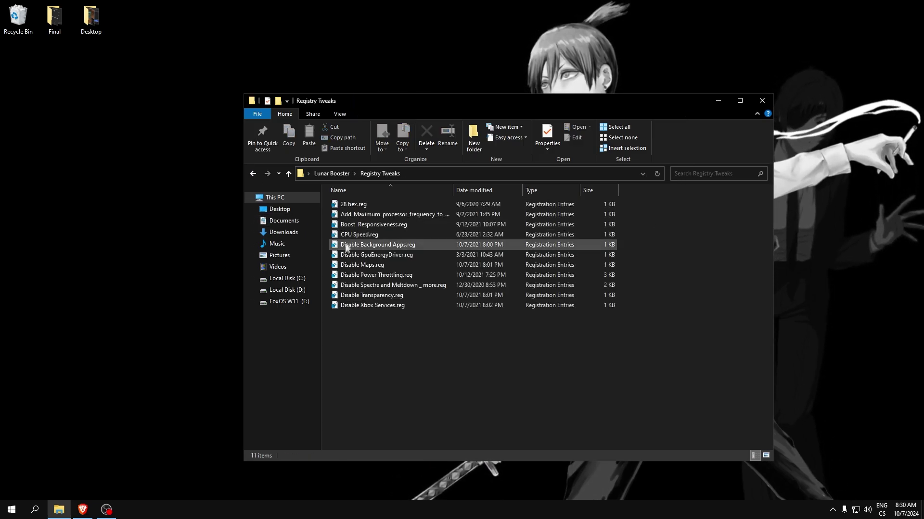
left_click(342, 205)
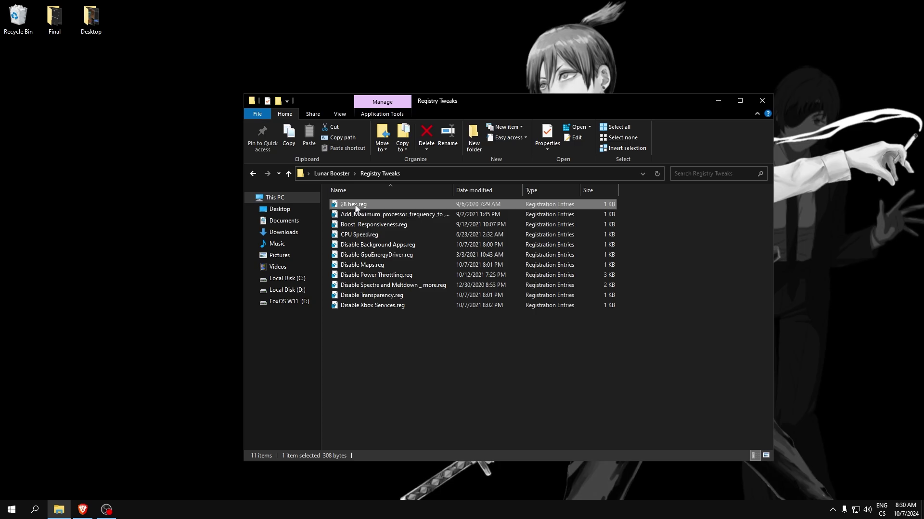
double_click(350, 206)
left_click(534, 269)
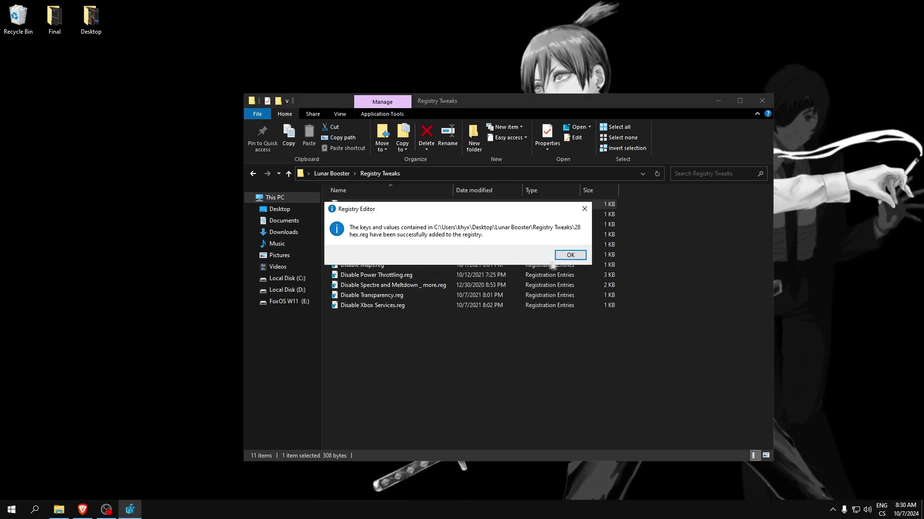
left_click(570, 255)
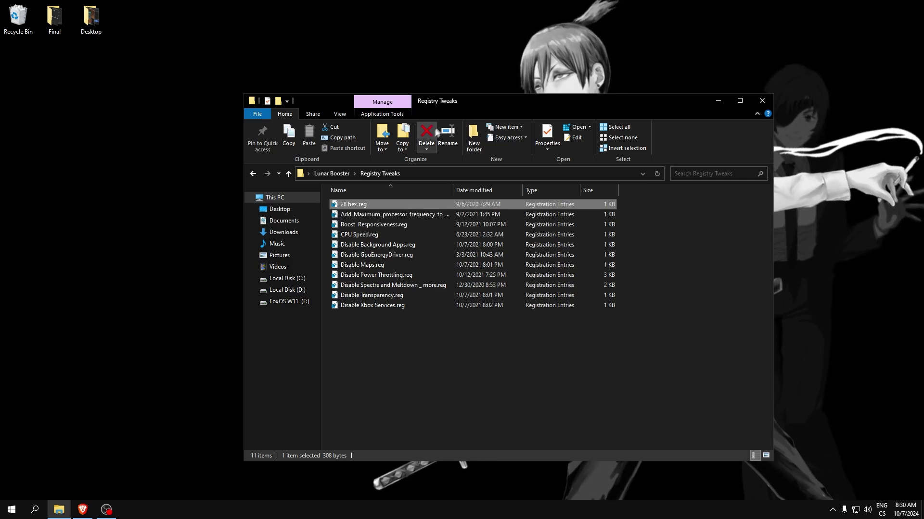
- Merge the processor frequency and Boost Responsiveness.reg tweaks into the registry
mouse_move(456, 102)
left_mouse_down()
mouse_move(480, 106)
mouse_move(461, 106)
left_mouse_up()
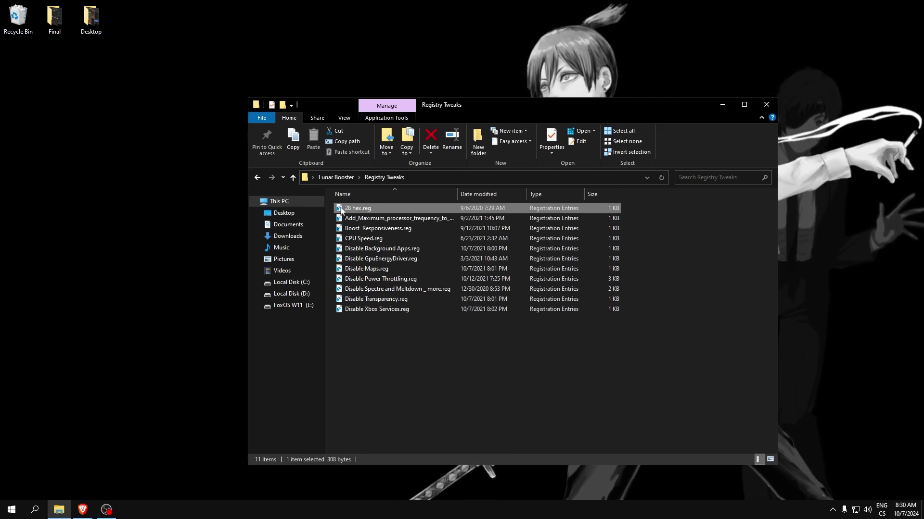
double_click(362, 219)
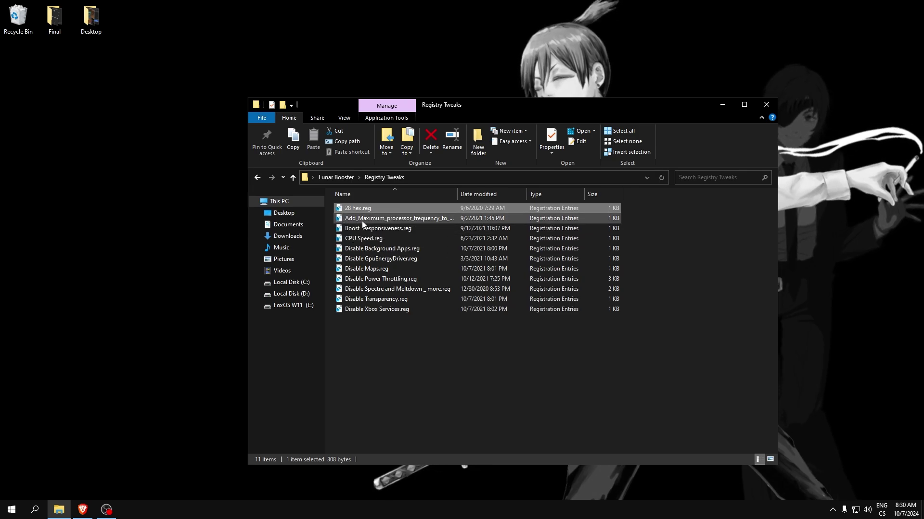
left_click(534, 273)
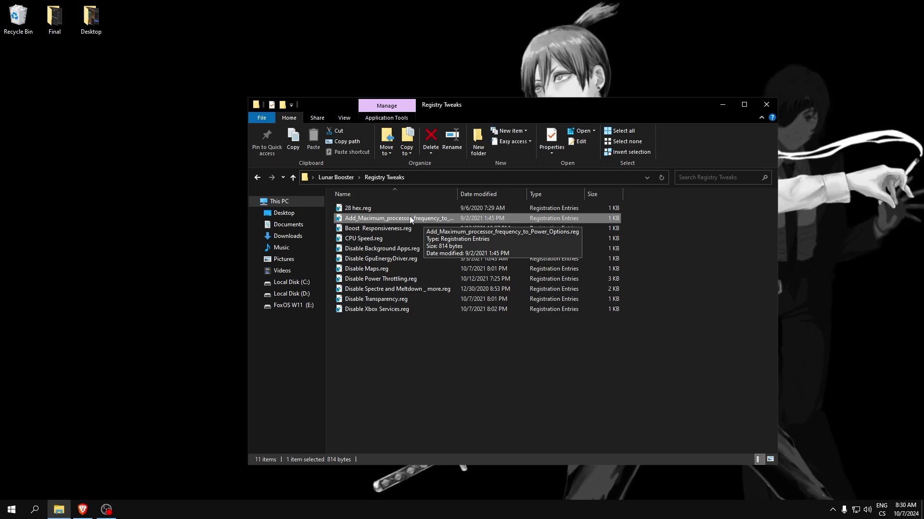
double_click(357, 233)
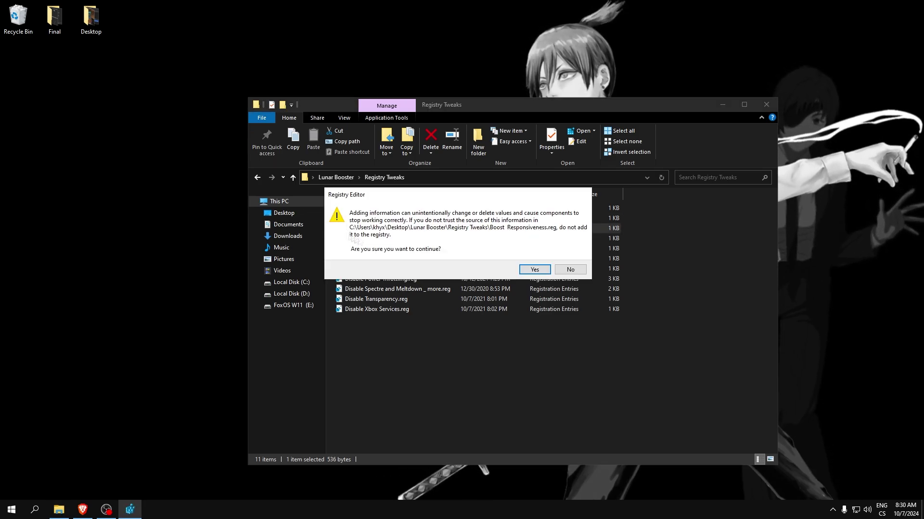
left_click(534, 273)
left_click(571, 254)
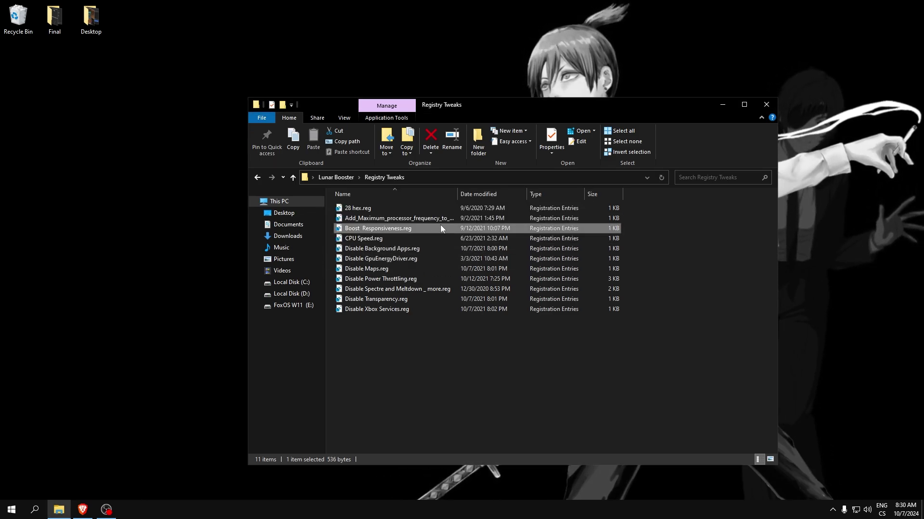
- Merge CPU Speed.reg and Disable Background Apps.reg into the registry
double_click(359, 242)
left_click(534, 273)
left_click(571, 254)
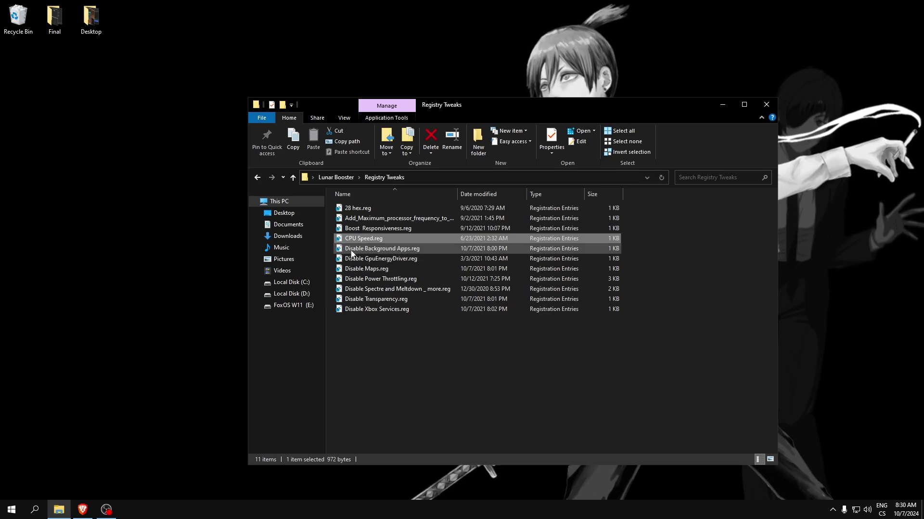
left_click(355, 250)
double_click(354, 253)
left_click(533, 269)
left_click(568, 253)
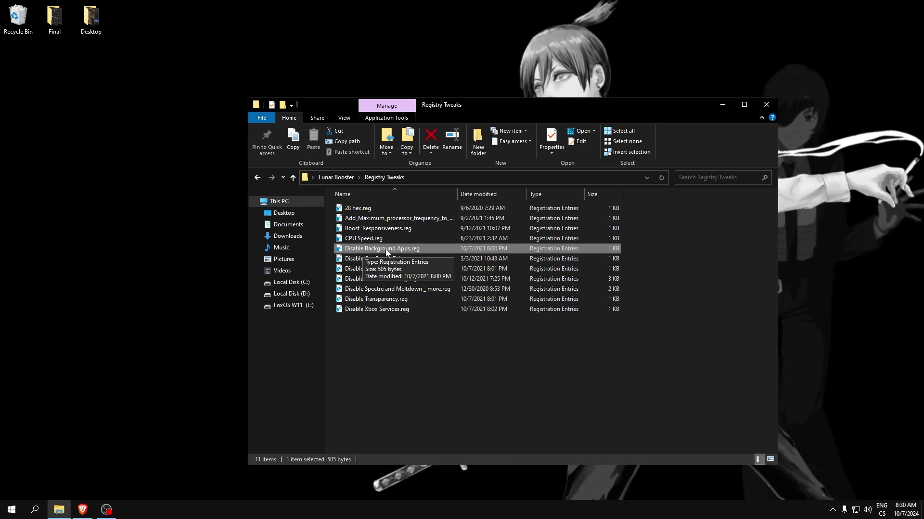
- Merge Disable GpuEnergyDriver.reg and Disable Maps.reg into the registry
double_click(366, 262)
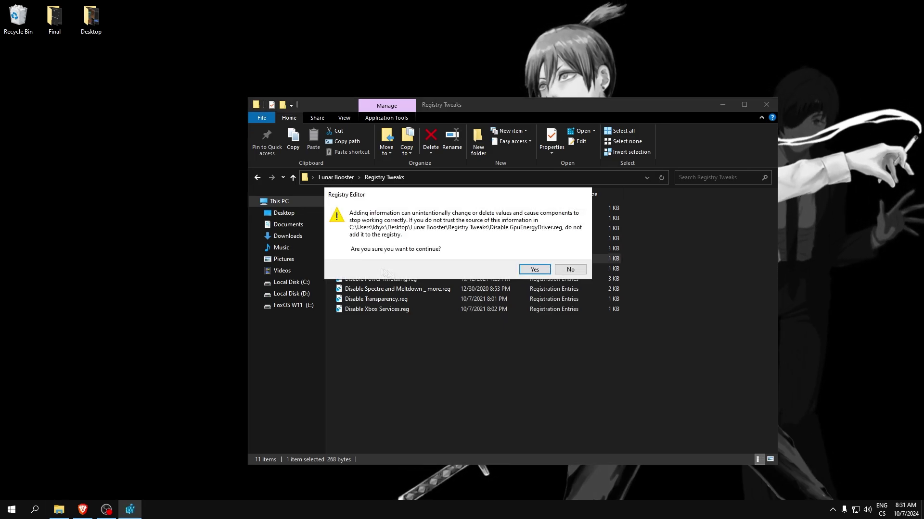
left_click(533, 269)
left_click(569, 253)
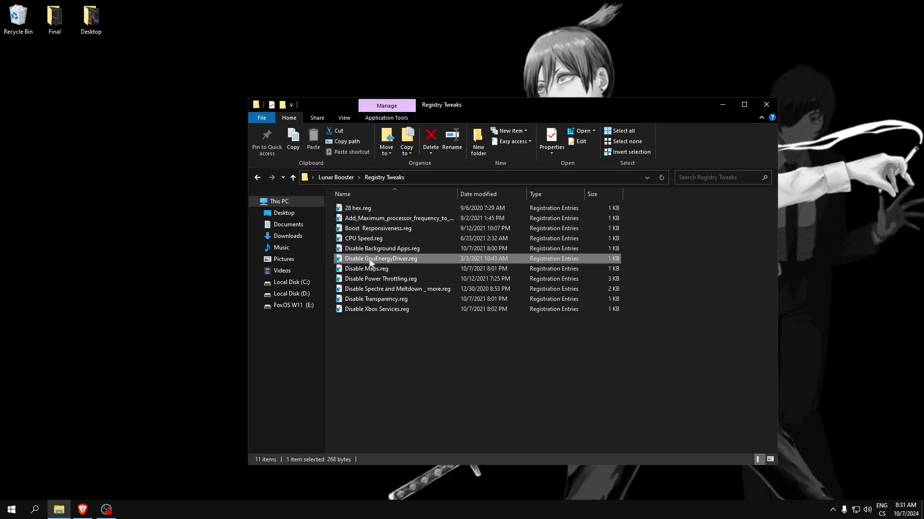
double_click(368, 269)
left_click(533, 269)
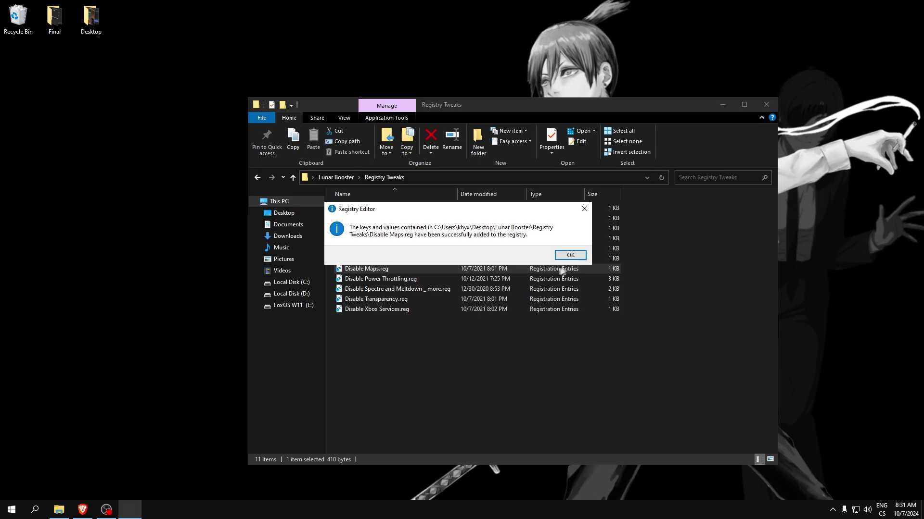
left_click(570, 255)
- Merge the Disable Power Throttling and Spectre and Meltdown tweaks into the registry
left_click(368, 281)
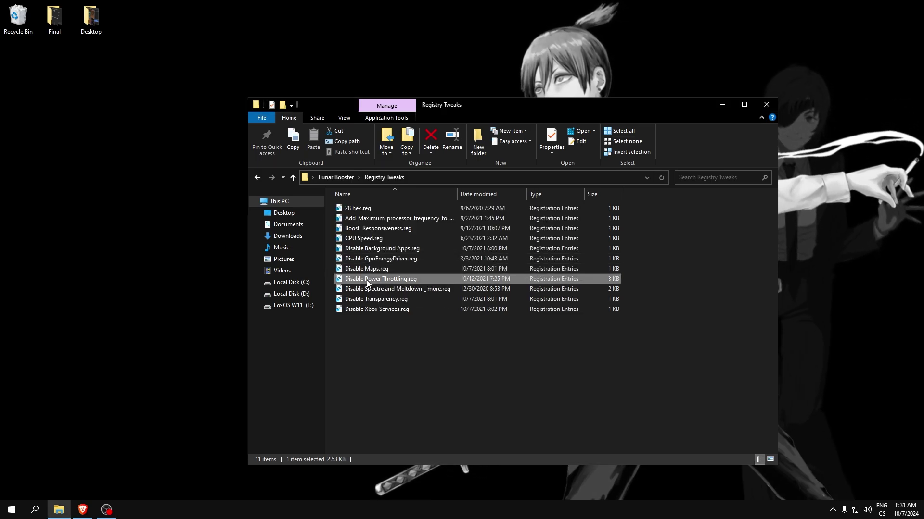
double_click(368, 284)
left_click(533, 323)
left_click(569, 254)
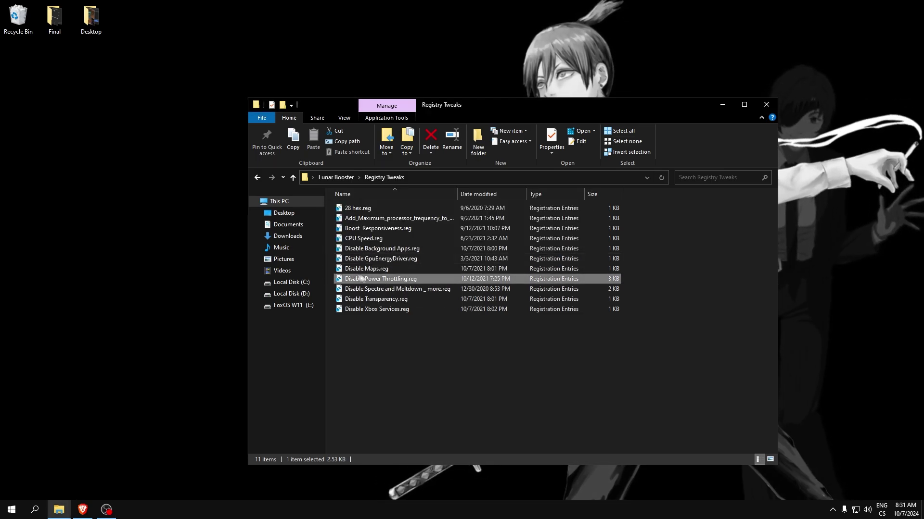
double_click(373, 291)
left_click(533, 270)
left_click(569, 260)
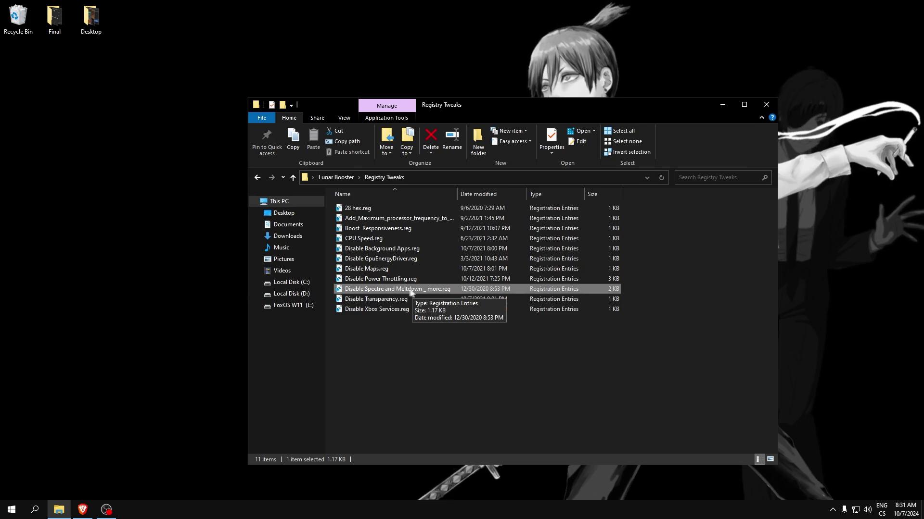
- Merge the Disable Transparency and Disable Xbox Services tweaks, then close the Registry Tweaks folder
double_click(378, 299)
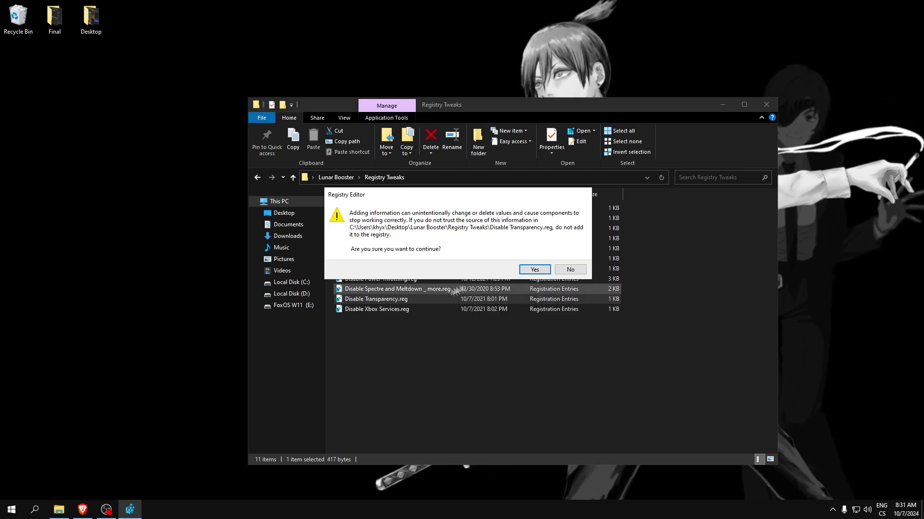
left_click(533, 269)
left_click(567, 256)
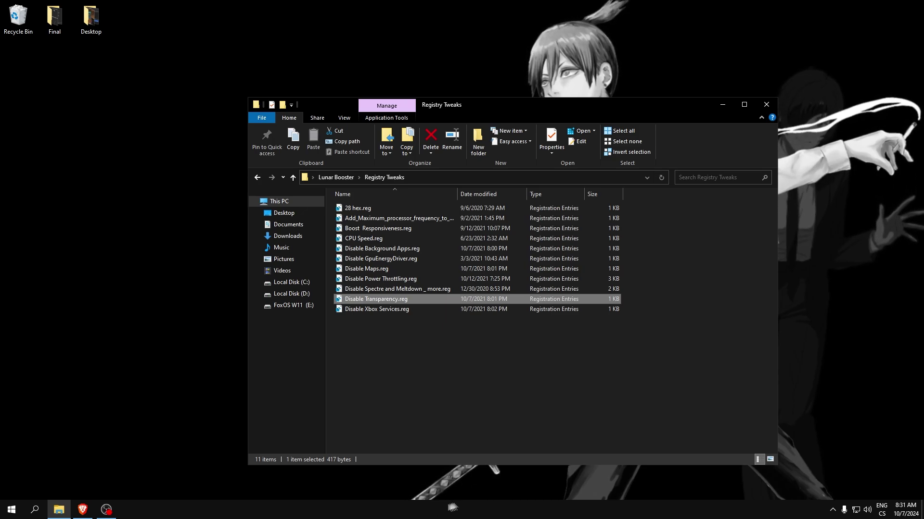
left_click_drag(414, 489, 427, 501)
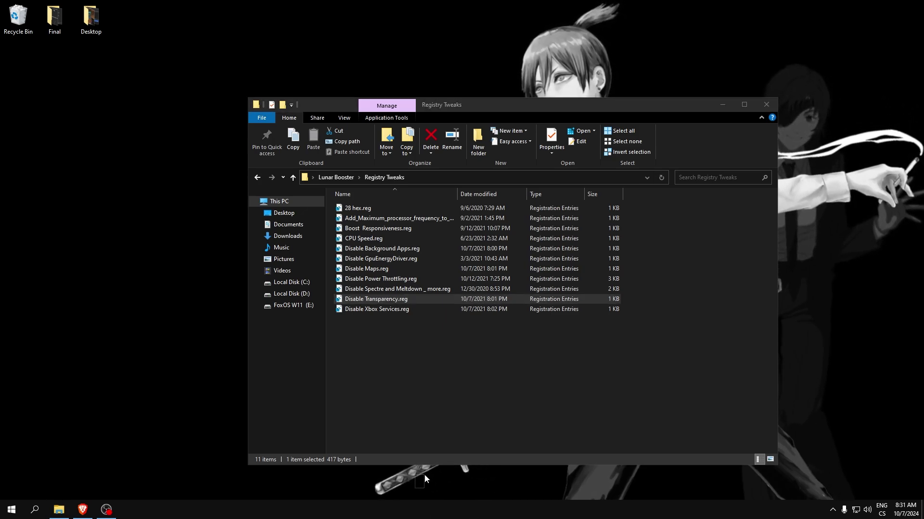
double_click(368, 310)
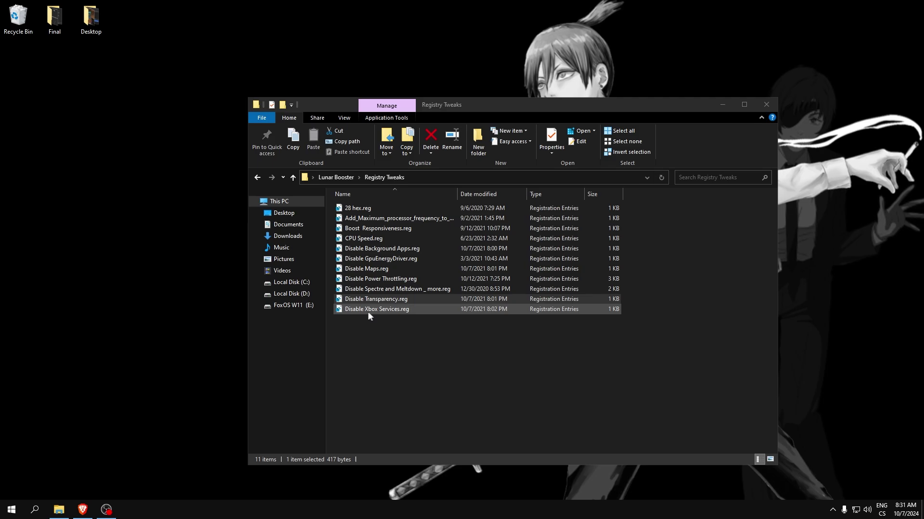
left_click(535, 269)
left_click(566, 259)
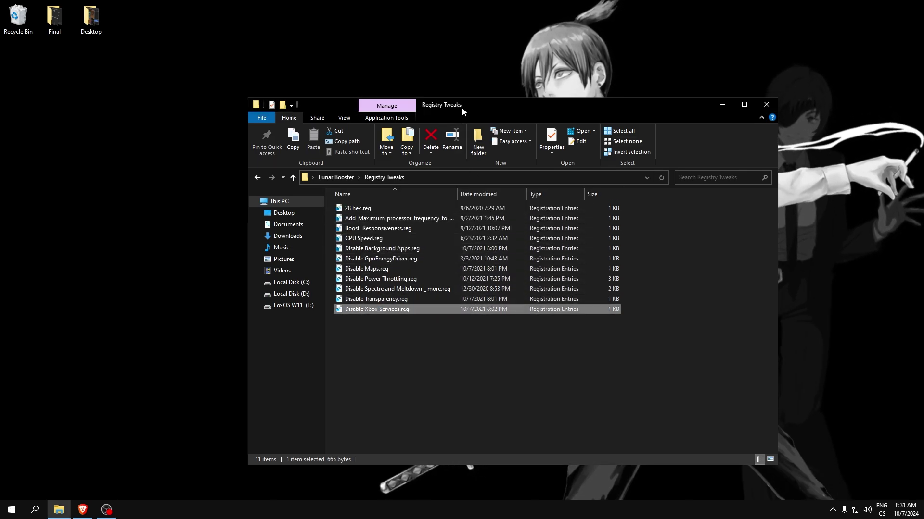
left_click_drag(463, 108, 469, 116)
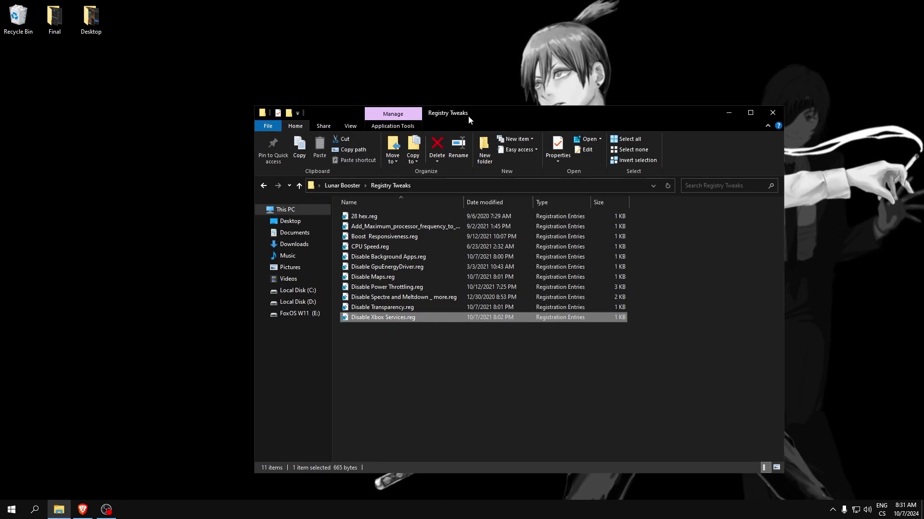
left_click(772, 114)
- Verify hardware-accelerated GPU scheduling is On under Display > Graphics settings, then return to Settings Home
right_click(457, 238)
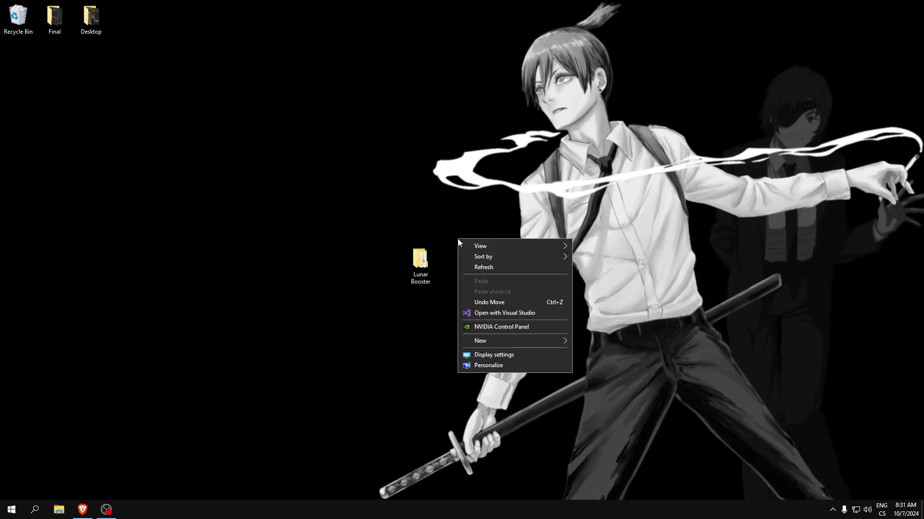
left_click(504, 356)
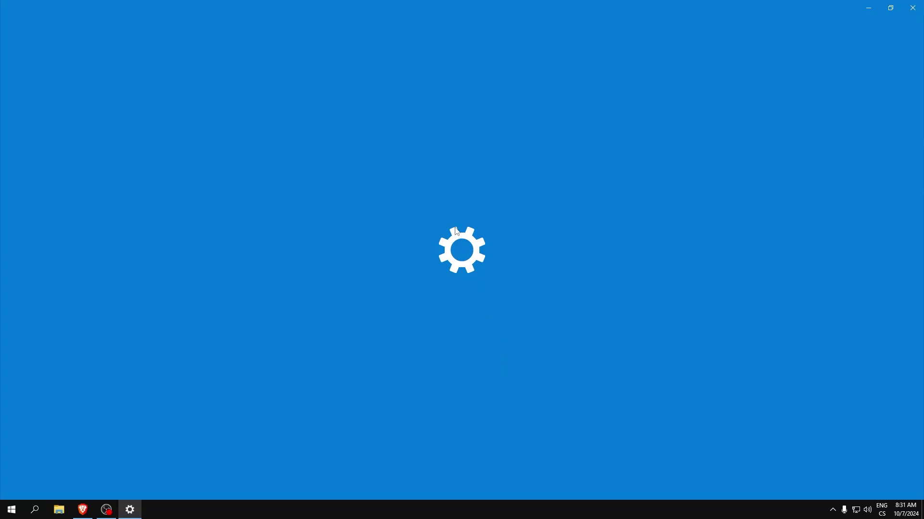
scroll(315, 250, "down", 1)
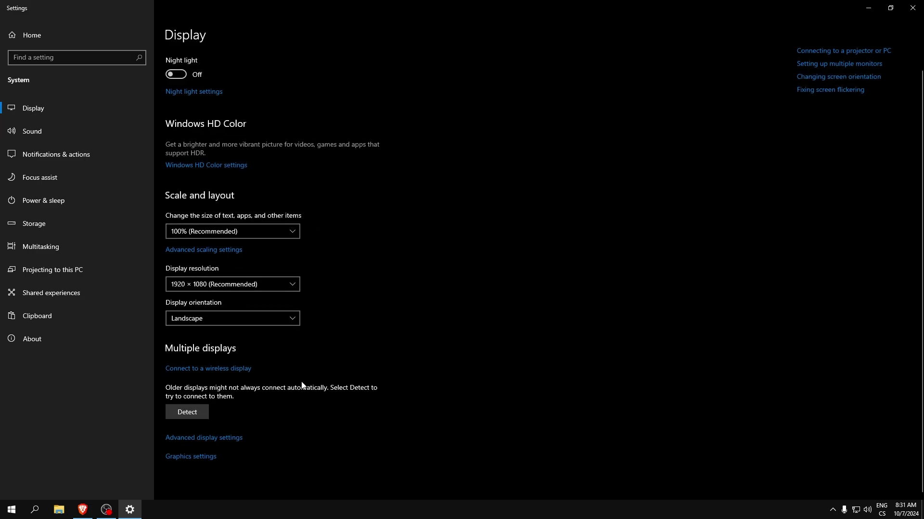
left_click(186, 456)
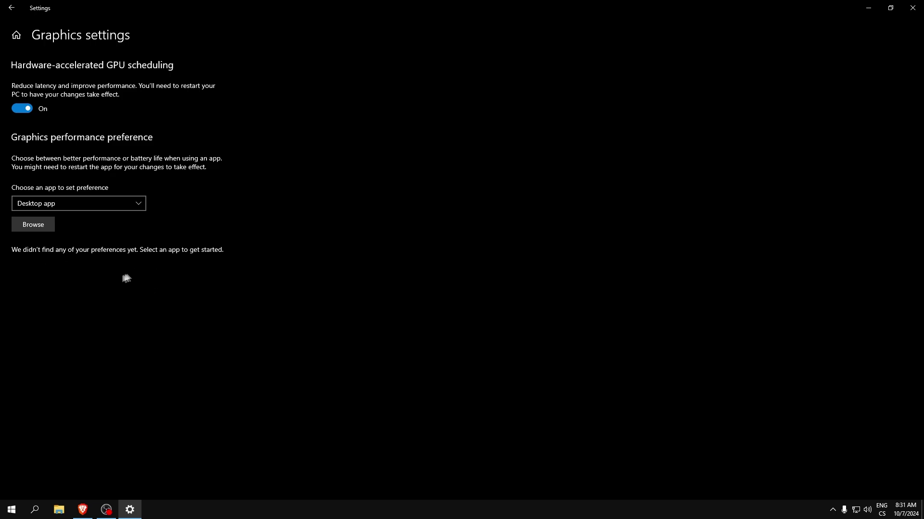
left_click(12, 27)
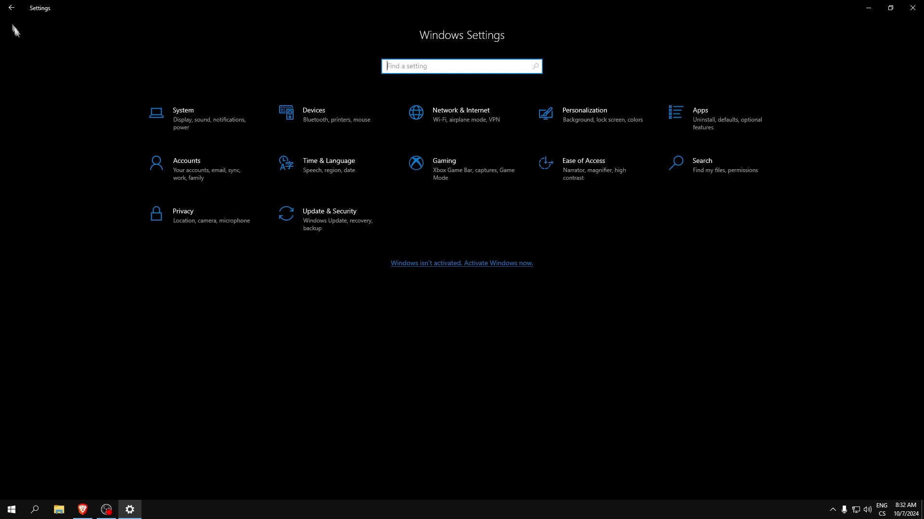
left_click(439, 179)
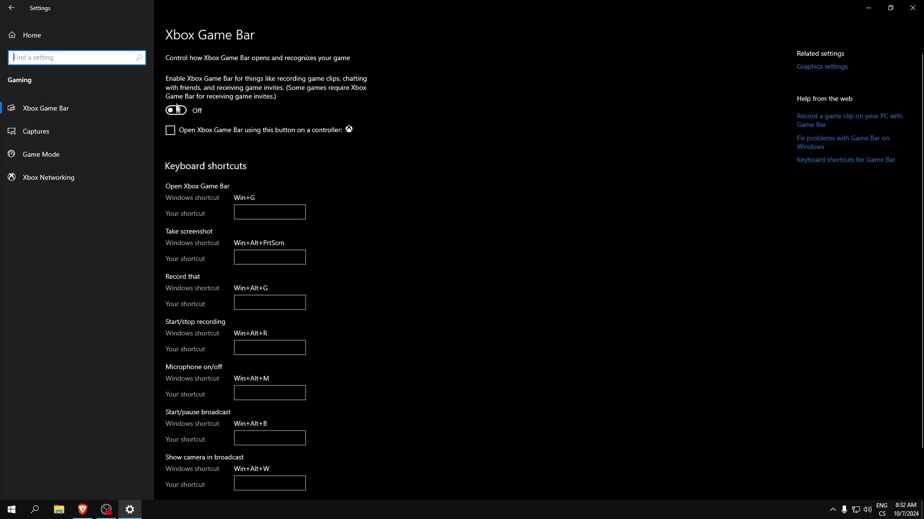
left_click(39, 134)
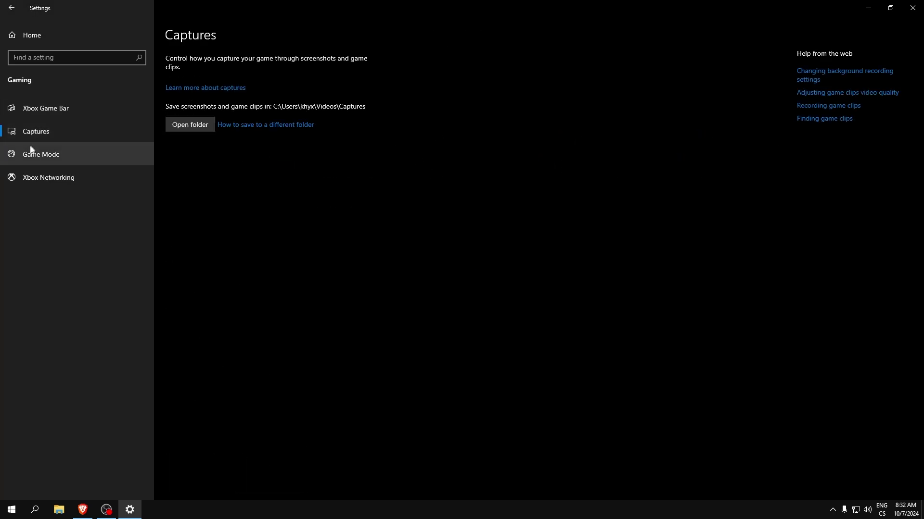
left_click(40, 159)
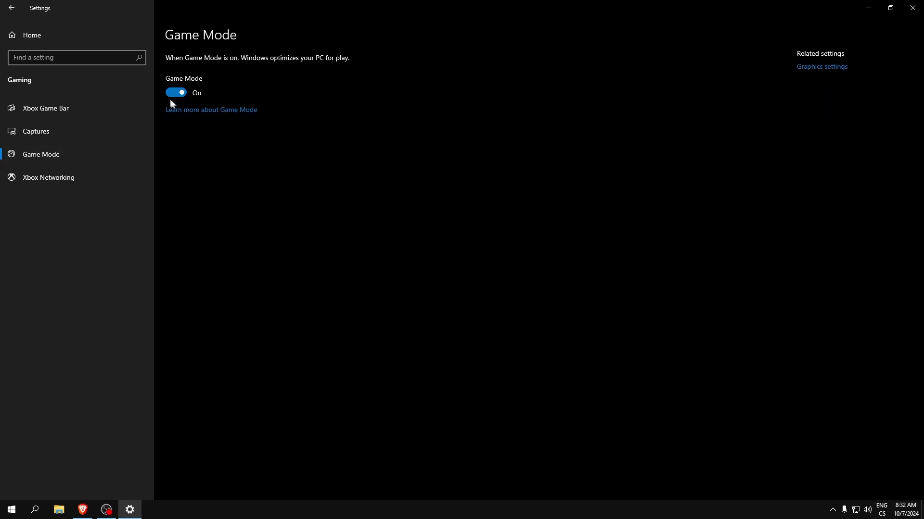
left_click(8, 10)
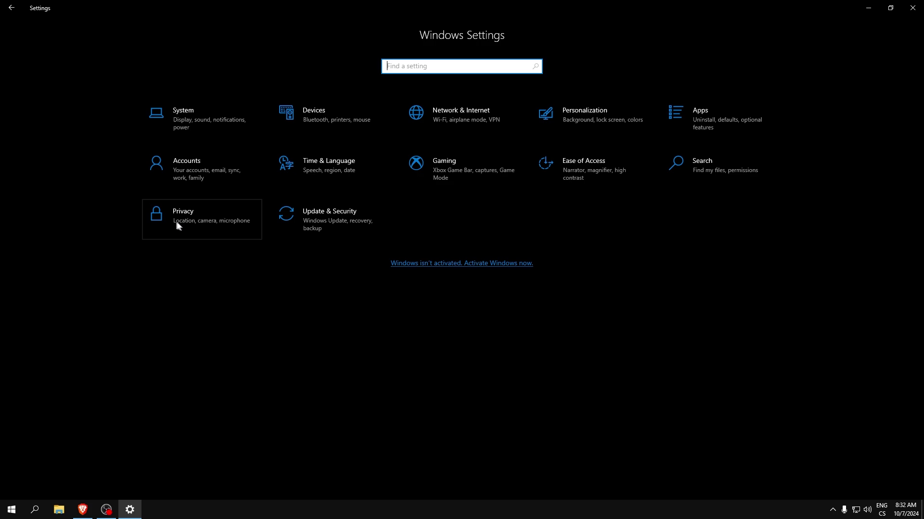
left_click(213, 227)
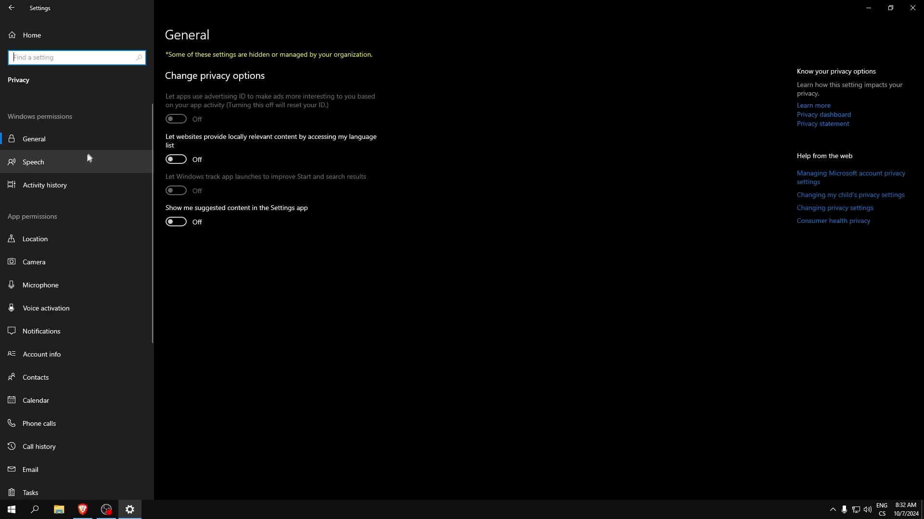
left_click(56, 240)
scroll(66, 244, "down", 3)
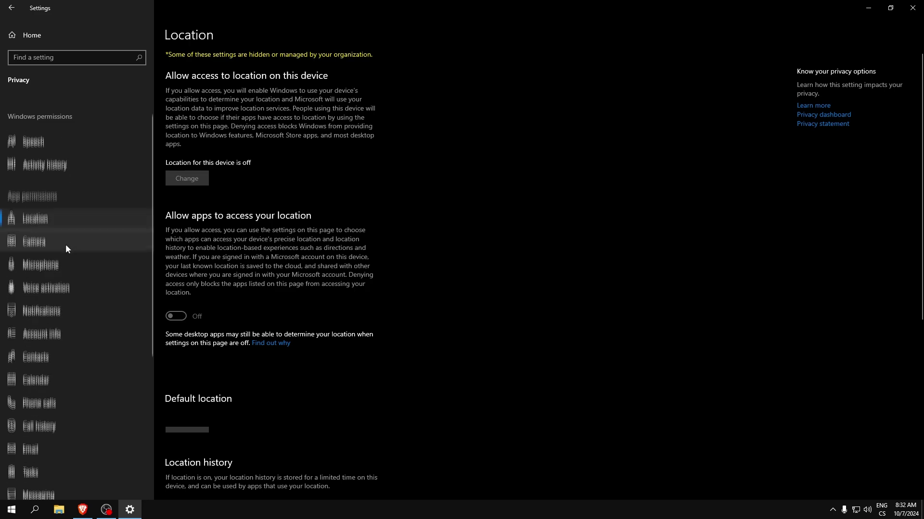
left_click(53, 270)
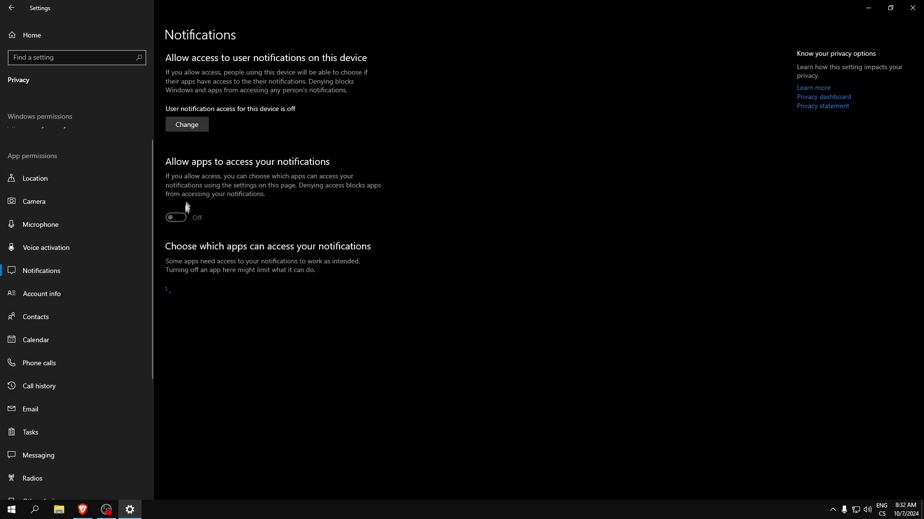
scroll(55, 274, "down", 5)
scroll(55, 274, "down", 3)
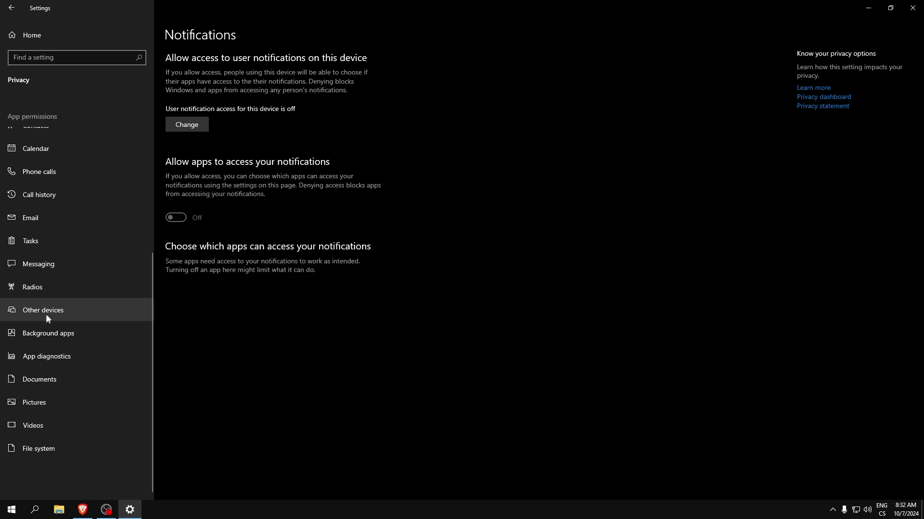
left_click(30, 355)
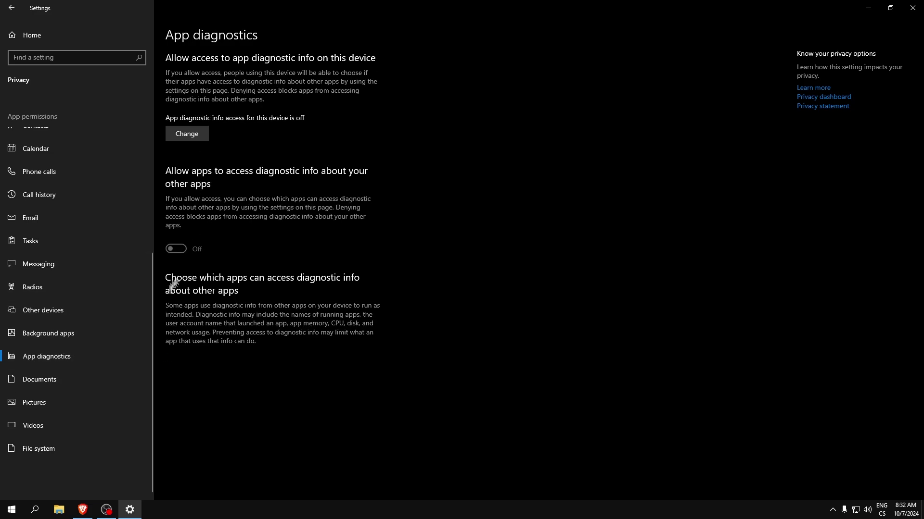
left_click(32, 333)
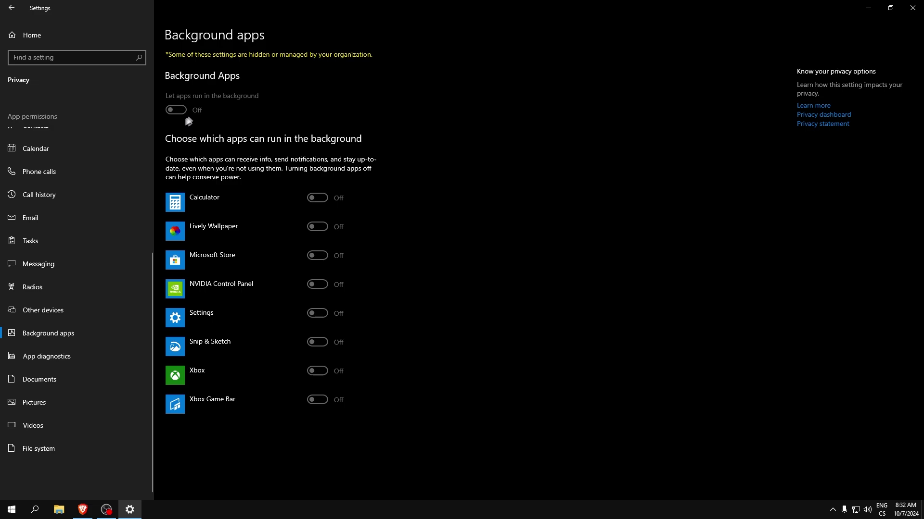
left_click(24, 35)
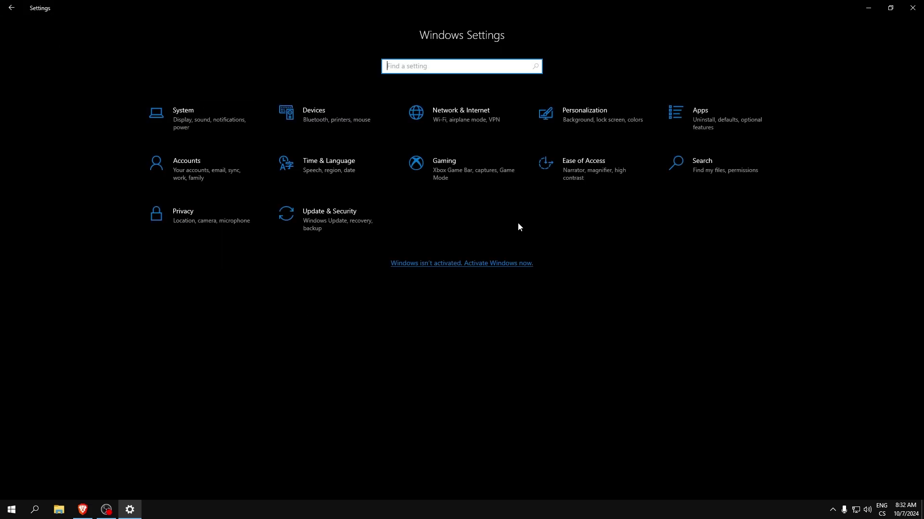
- Verify Focus assist and Storage Sense both show Off under System, then close the Settings window
left_click(197, 122)
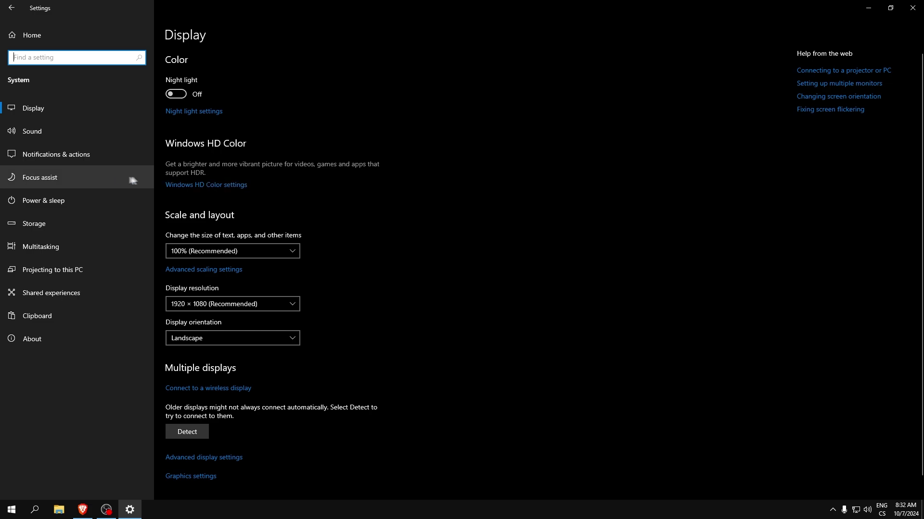
left_click(28, 177)
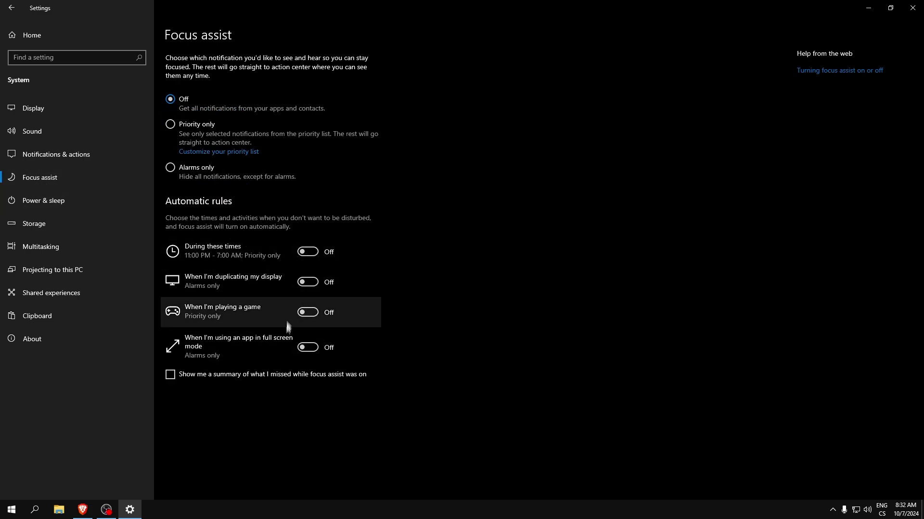
left_click(46, 225)
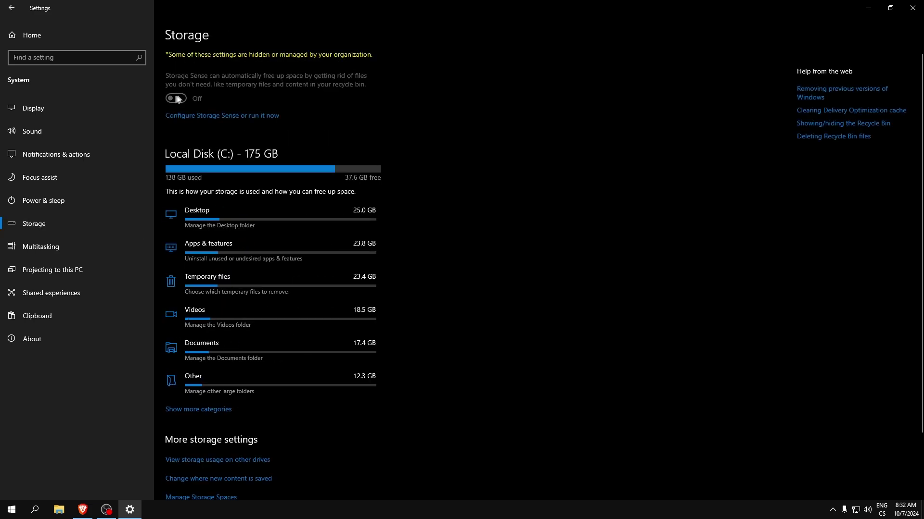
left_click(912, 8)
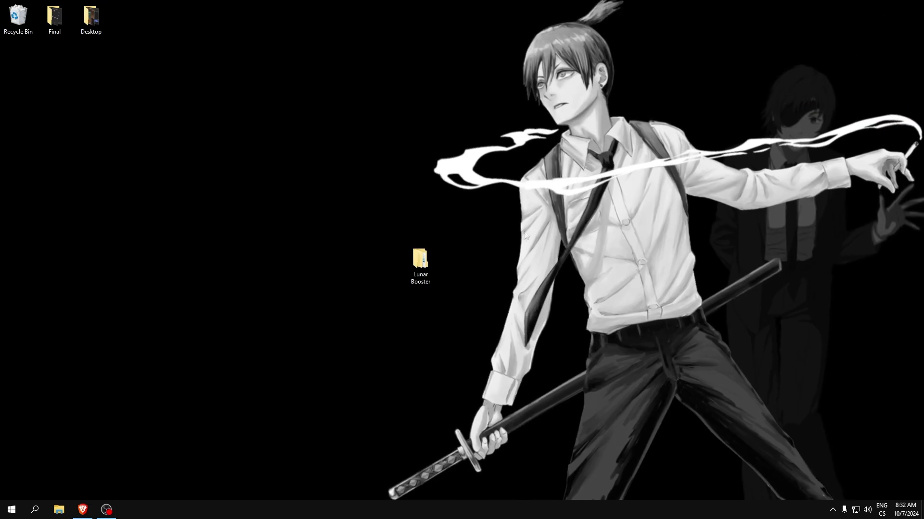